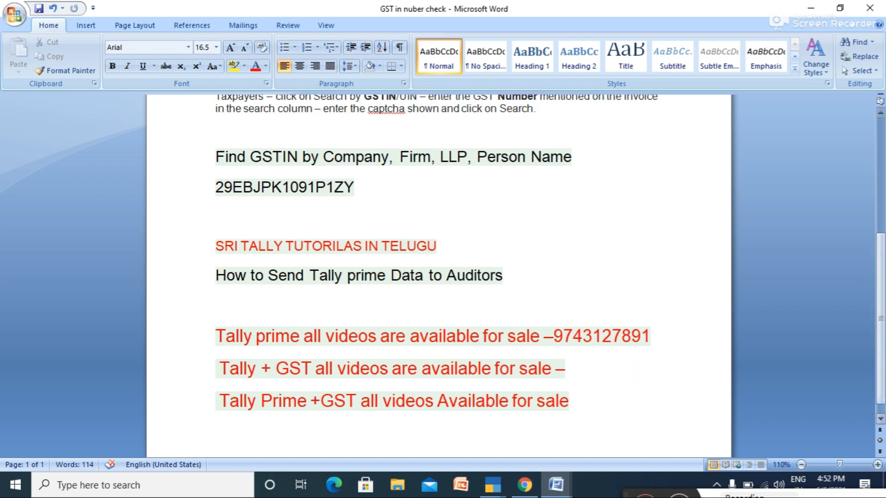
Switch to the TallyPrime window with Avani Traders loaded and open the company data Backup form
left_click(493, 485)
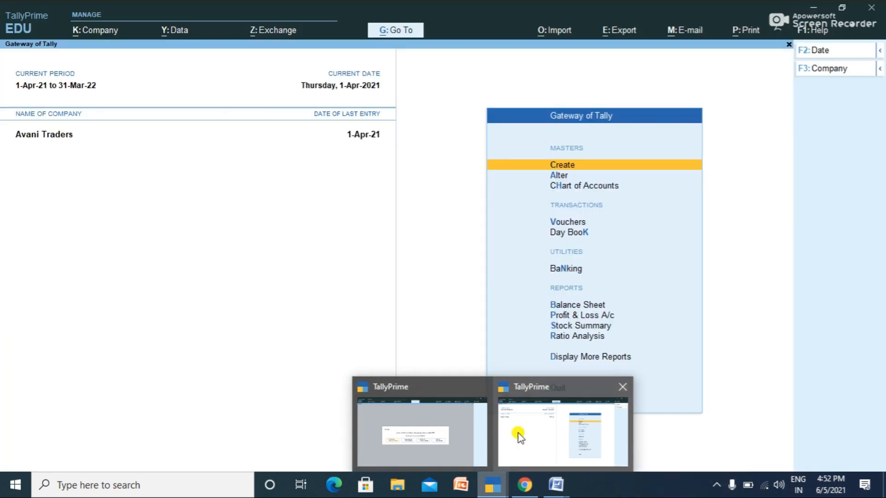
left_click(519, 434)
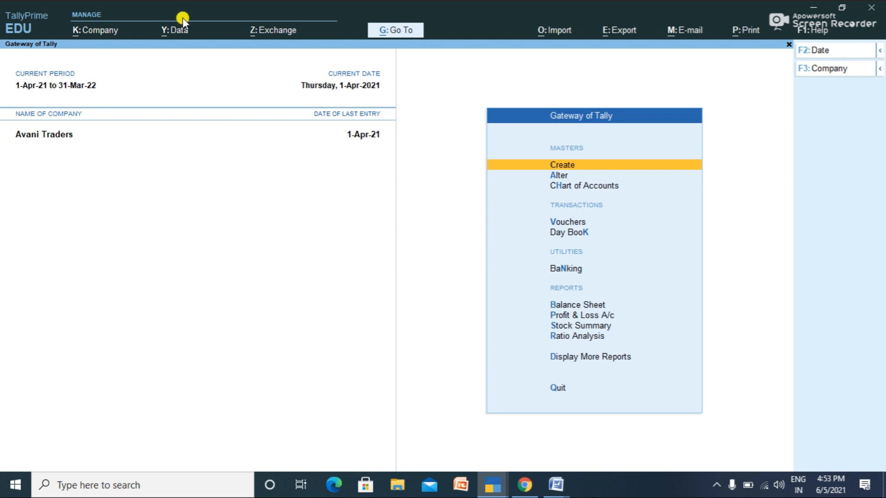
left_click(180, 30)
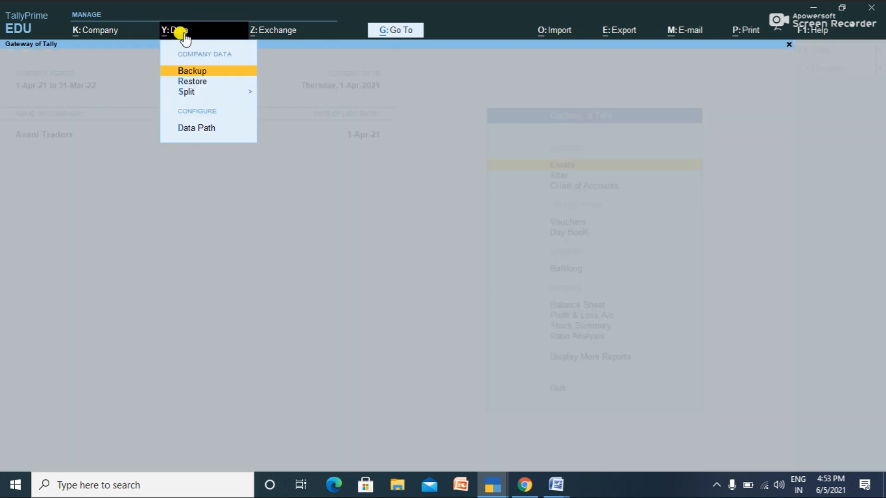
left_click(198, 71)
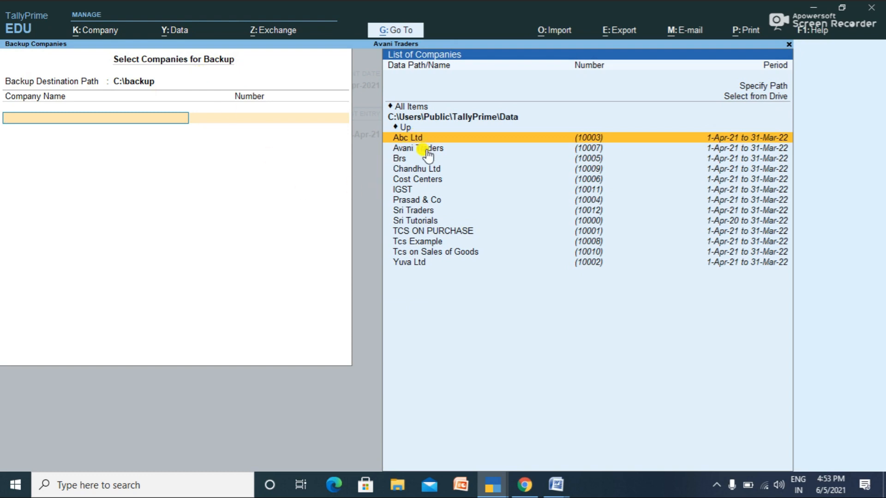
key("Down")
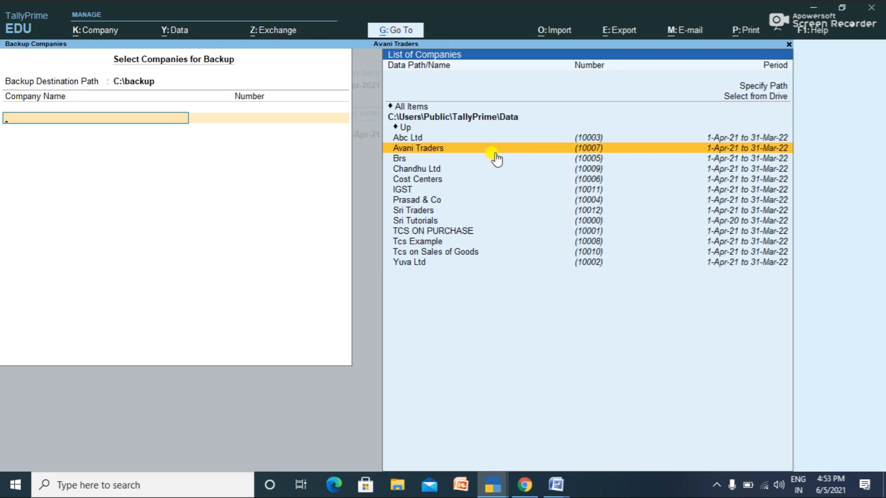
Set the backup destination path to D:/avanitraders, creating that folder
key("BackSpace")
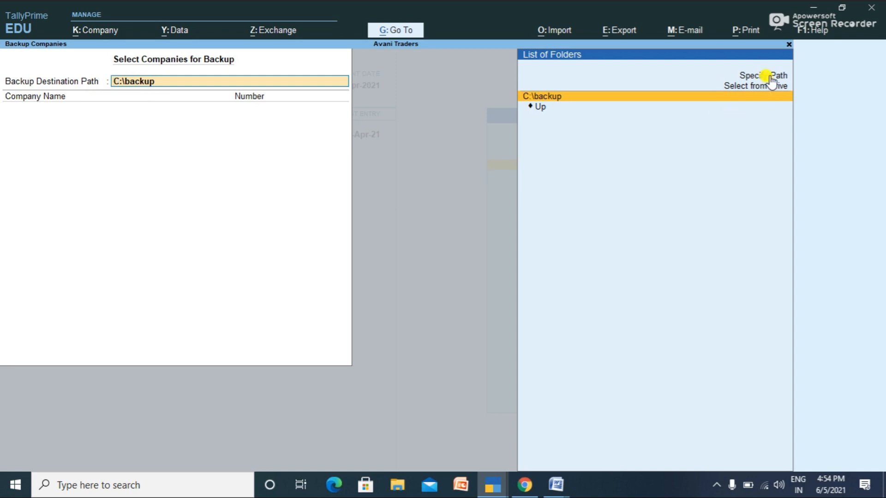
left_click(768, 76)
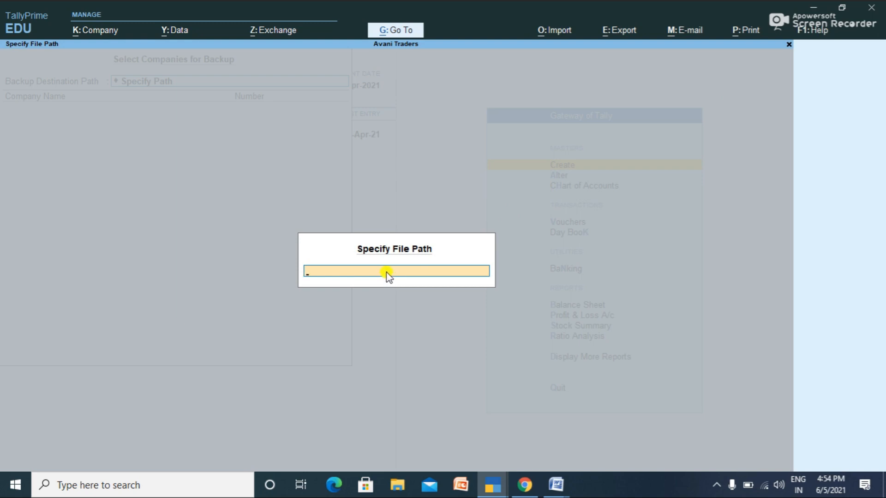
type("D:/avanitraders")
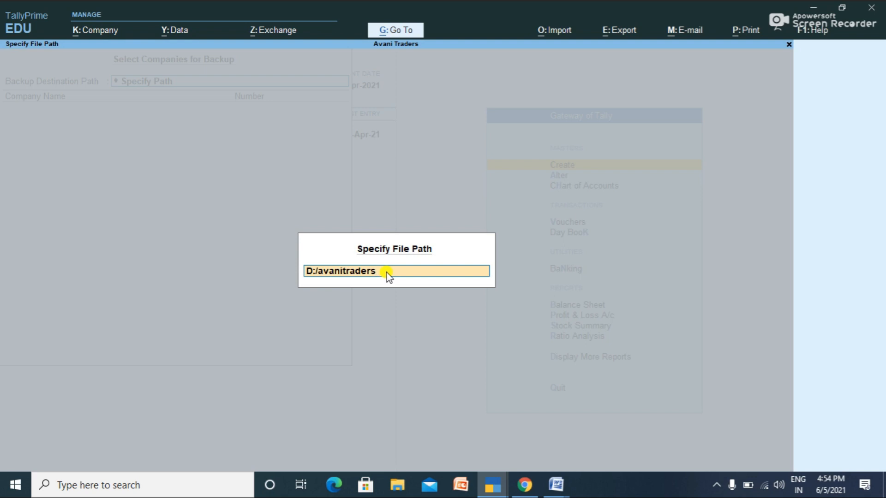
key("Return")
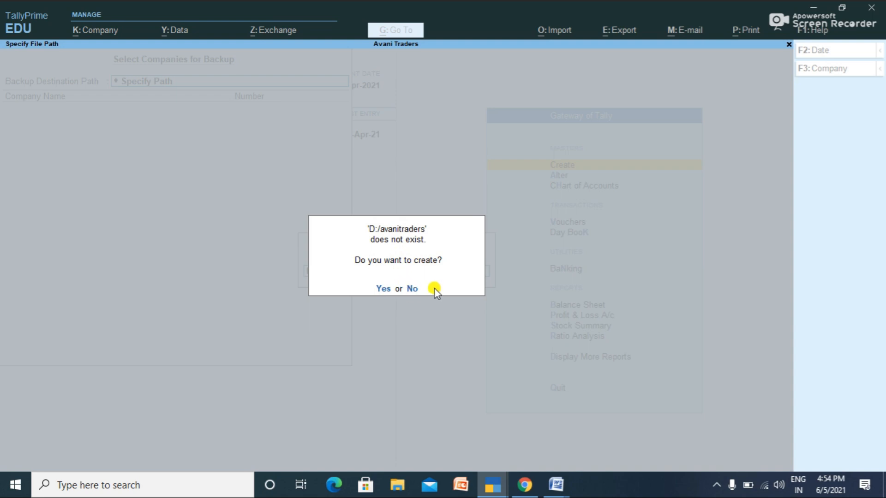
key("y")
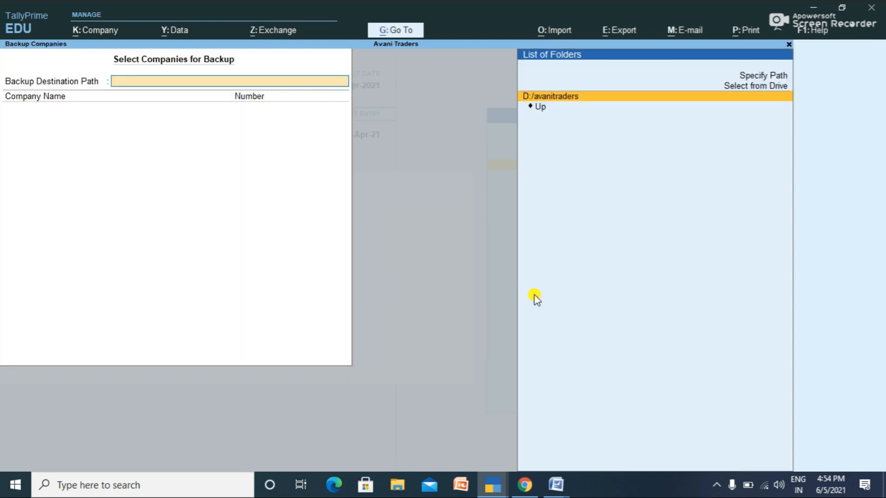
key("Return")
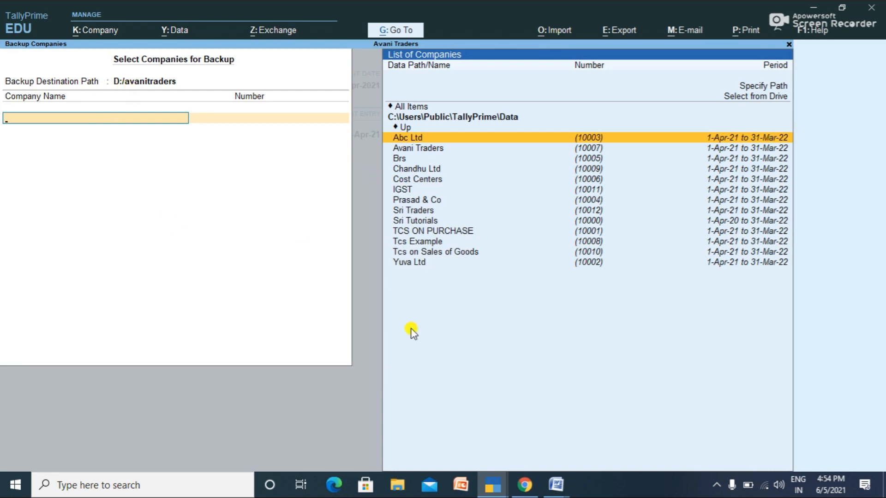
Choose Avani Traders as the only company to back up, end the company list and run the backup
key("Down")
key("Return")
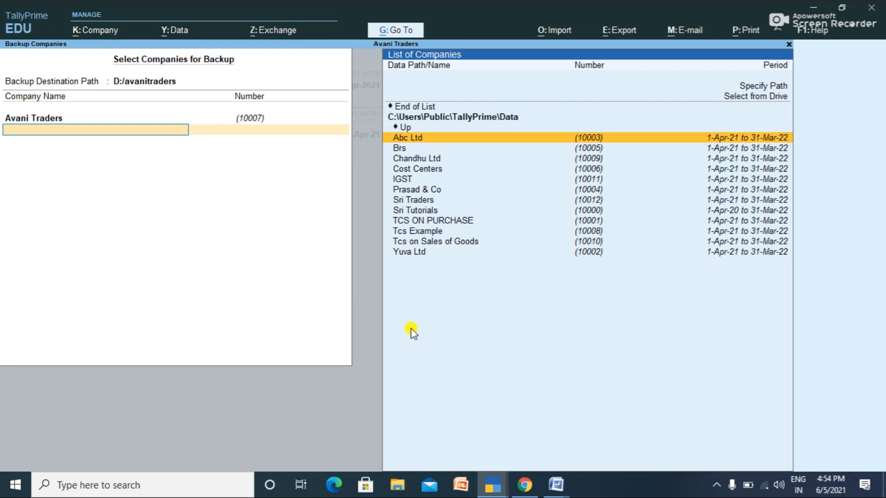
key("Up")
key("Up")
key("Up")
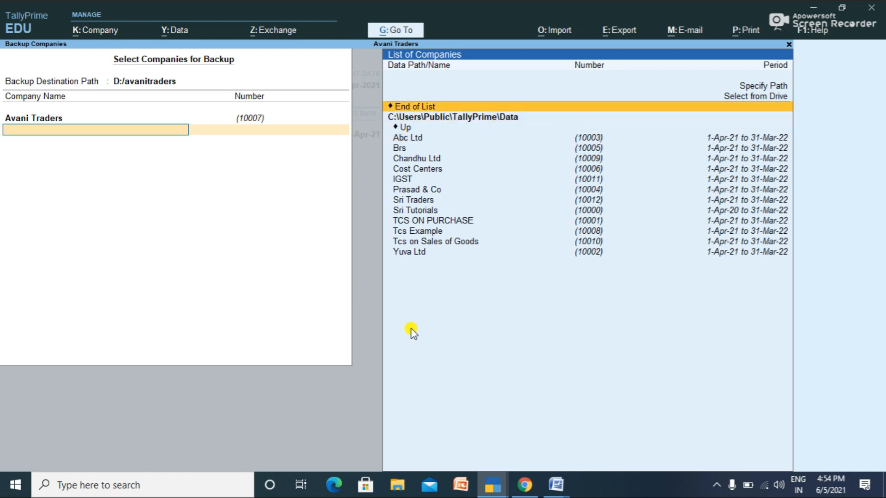
key("Return")
key("Return")
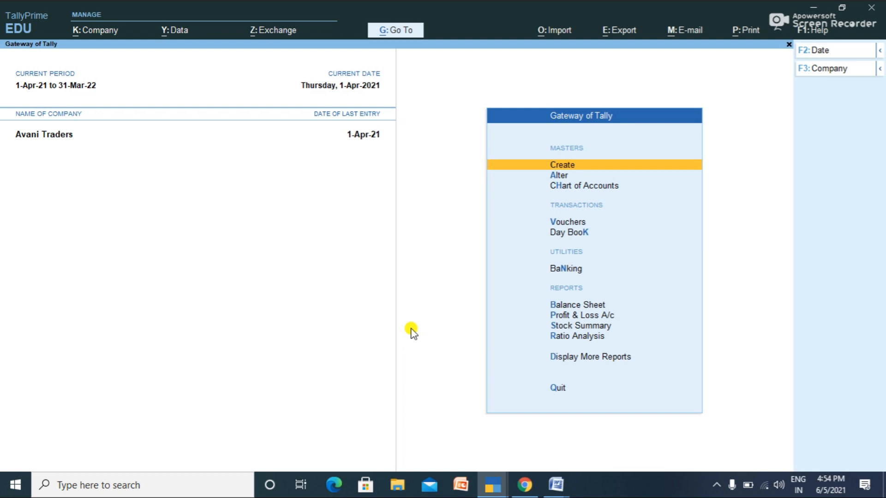
Switch to File Explorer and open the avanitraders folder on drive D: to check the backup file
left_click(400, 486)
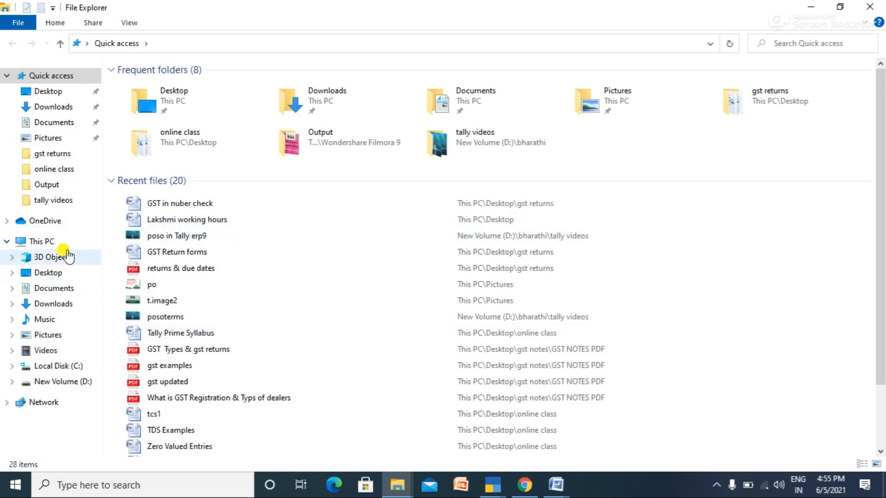
left_click(54, 245)
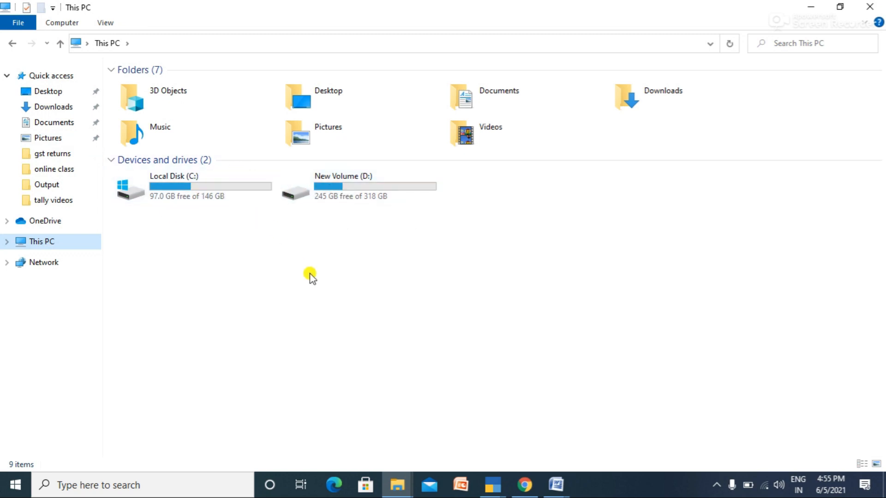
double_click(351, 187)
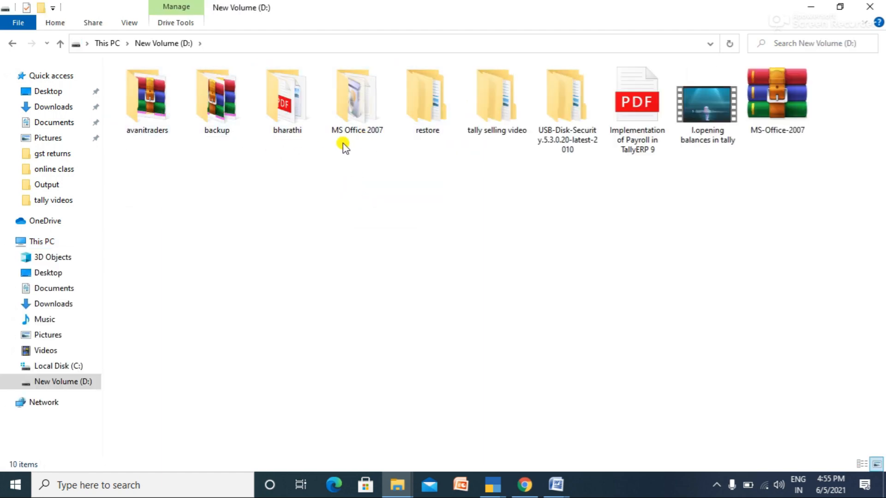
double_click(154, 112)
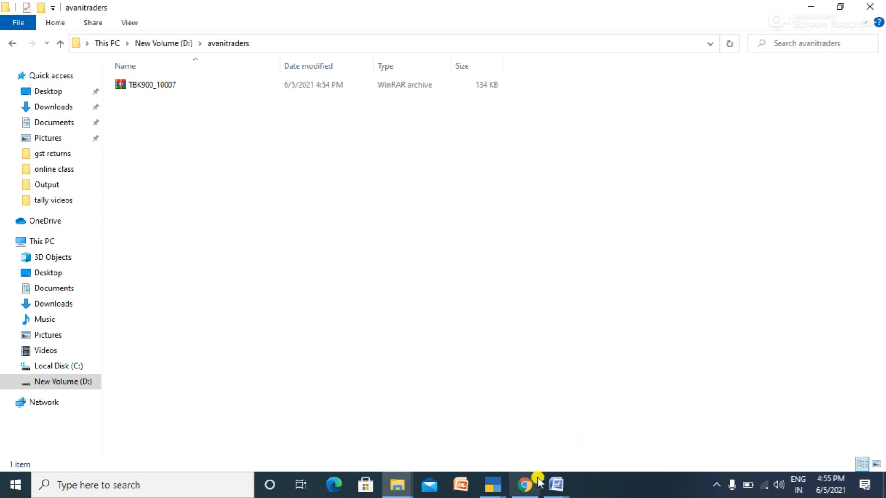
Switch to Chrome and start a new message from the Gmail inbox
left_click(525, 484)
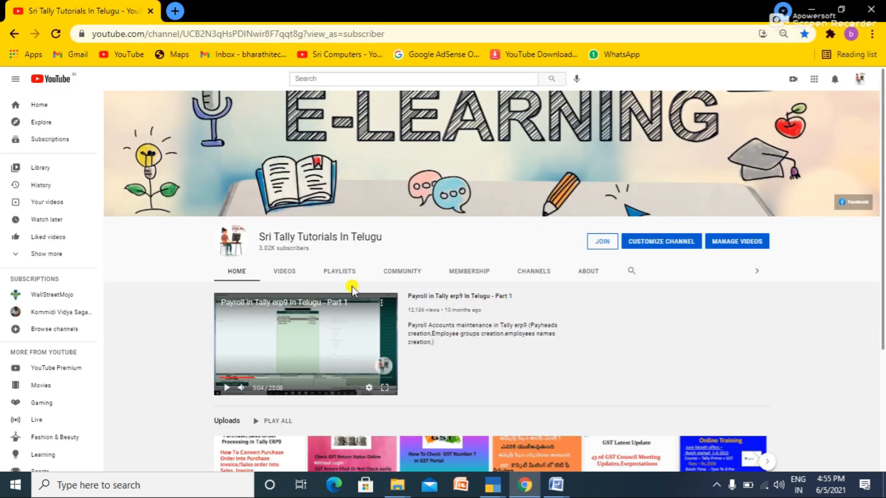
left_click(229, 56)
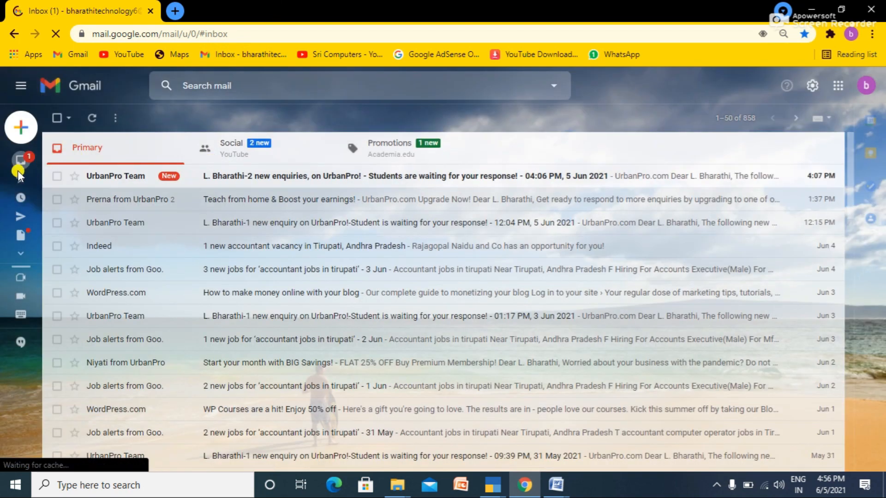
mouse_move(21, 164)
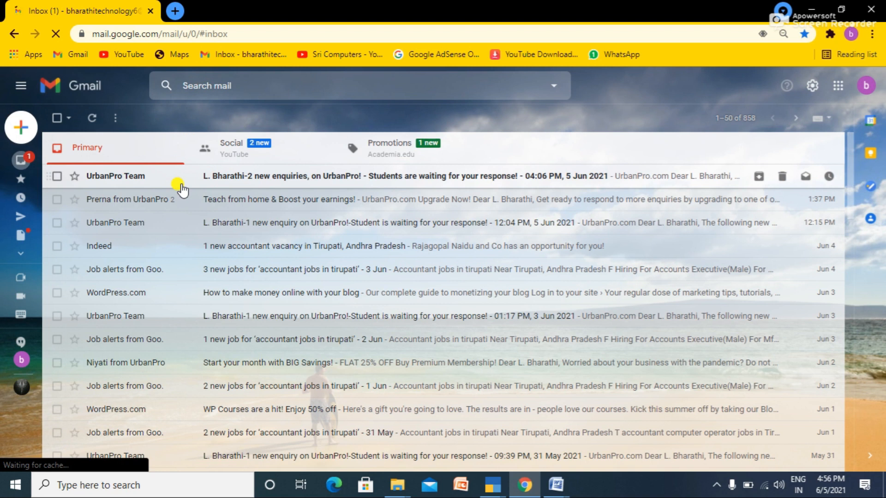
left_click(24, 131)
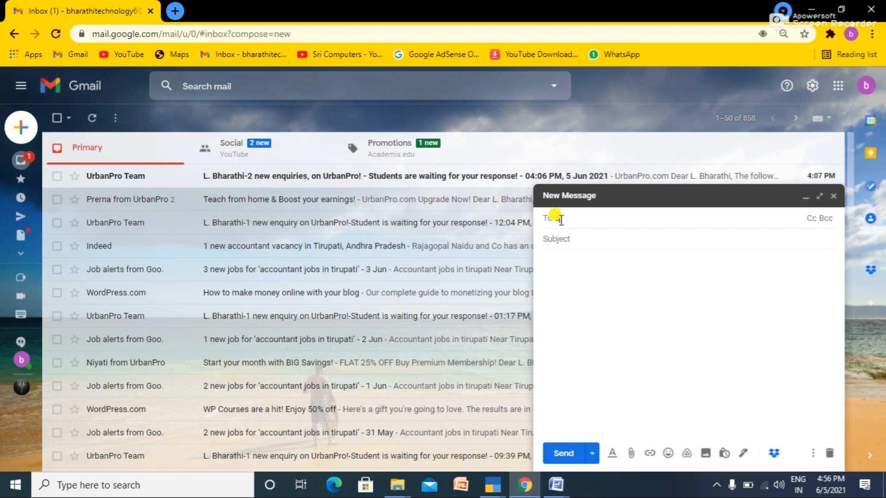
Add the recipient's e-mail address to the new message from the suggested contacts
type("b")
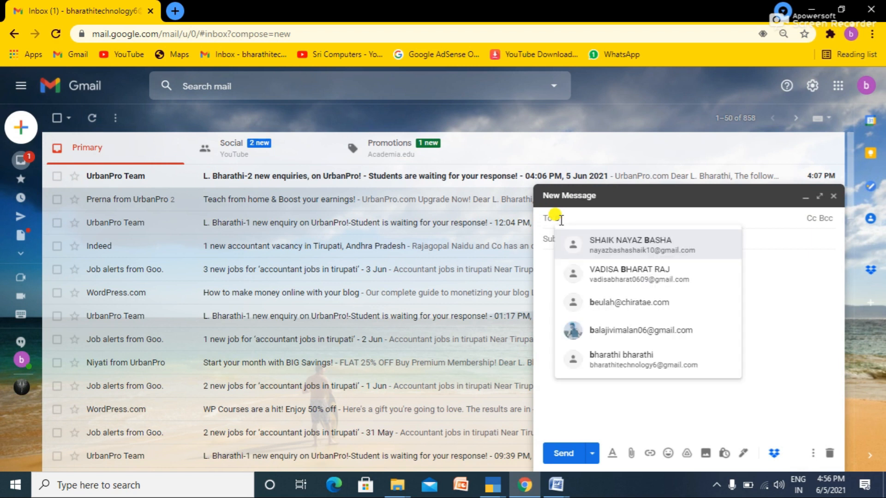
type("h")
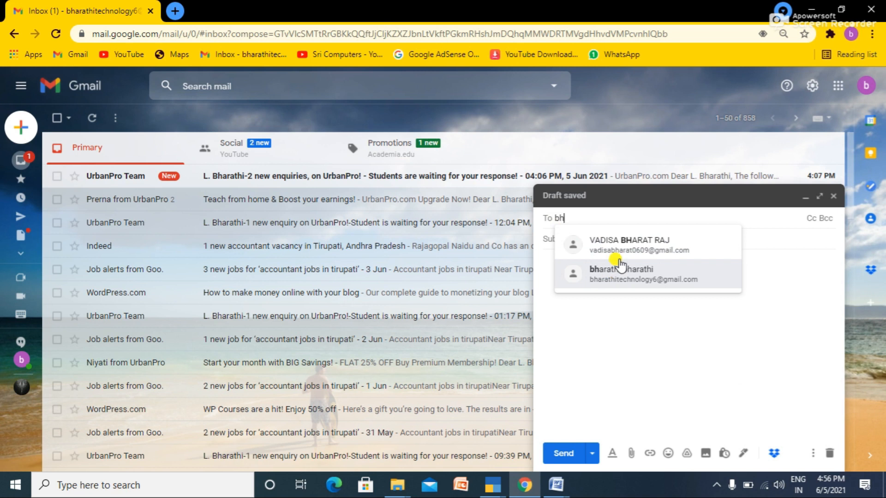
key("BackSpace")
key("BackSpace")
type("lr")
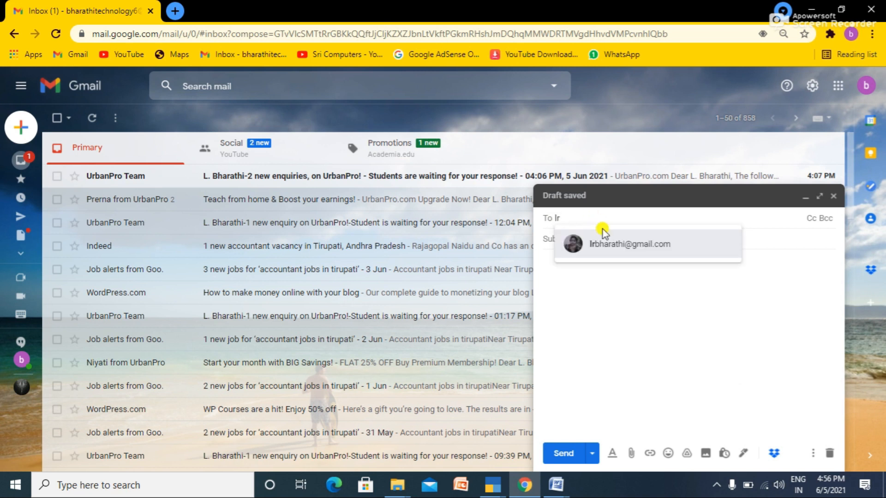
left_click(641, 248)
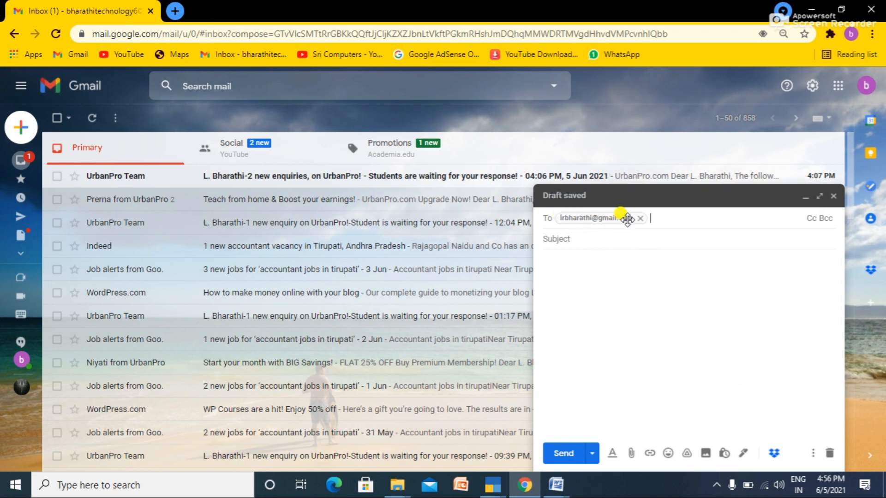
mouse_move(647, 220)
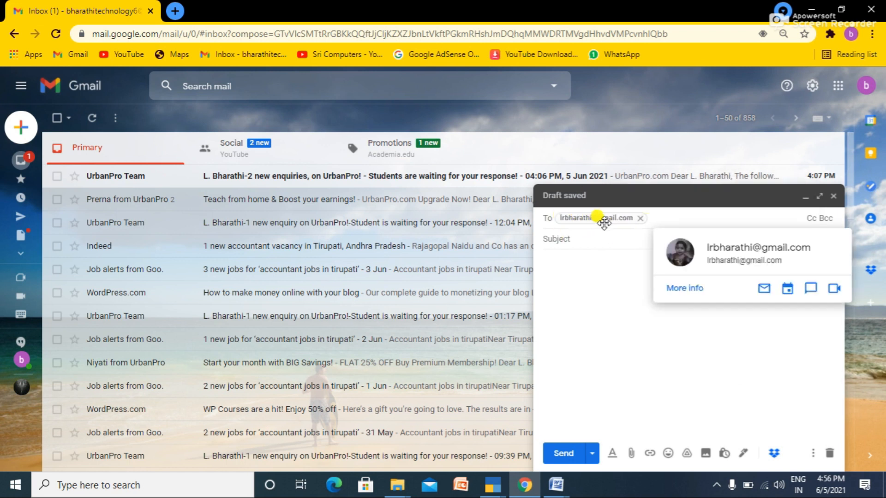
Enter "Avani traders back file" as the subject of the message
left_click(591, 235)
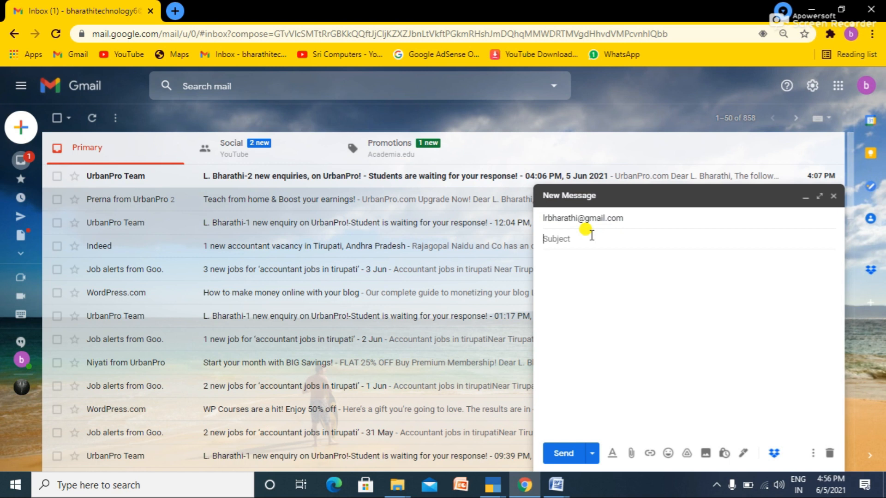
type("avani traders-ban")
key("BackSpace")
type("ck file")
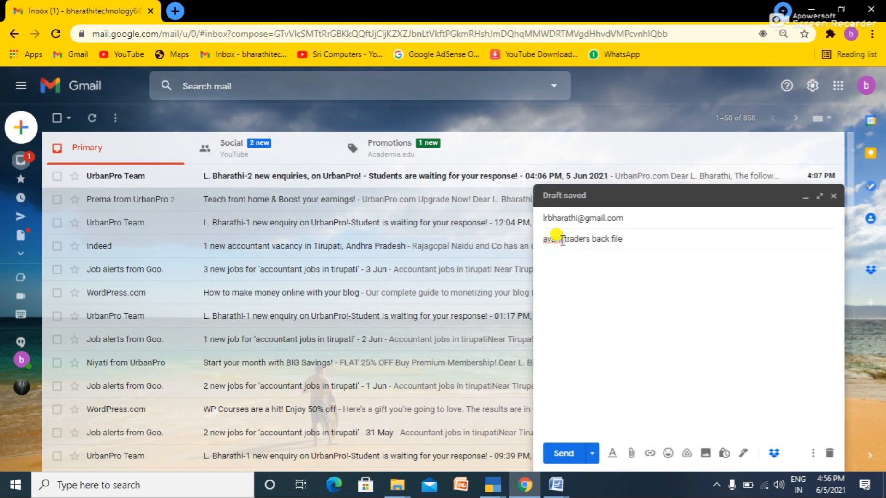
left_click(548, 240)
key("BackSpace")
type("A")
Begin the message body with "dear sir" and, on a line below it, "iam from avani trades , i"
left_click(593, 265)
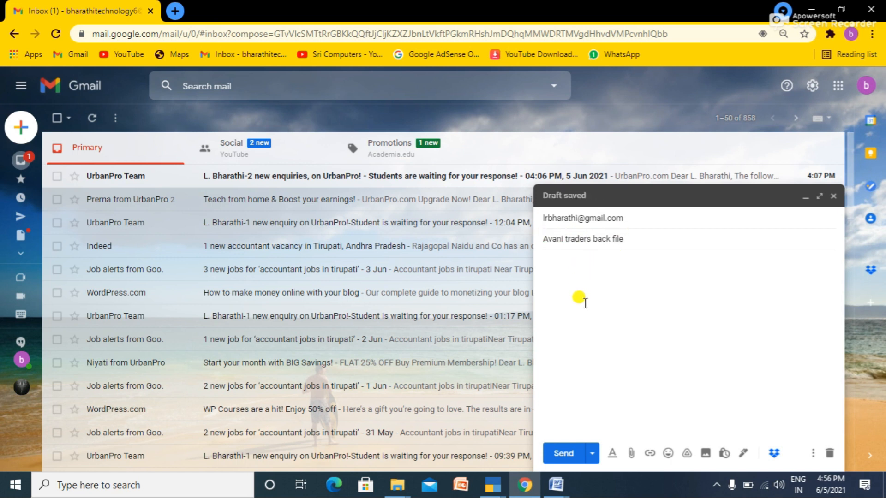
type("dear sir")
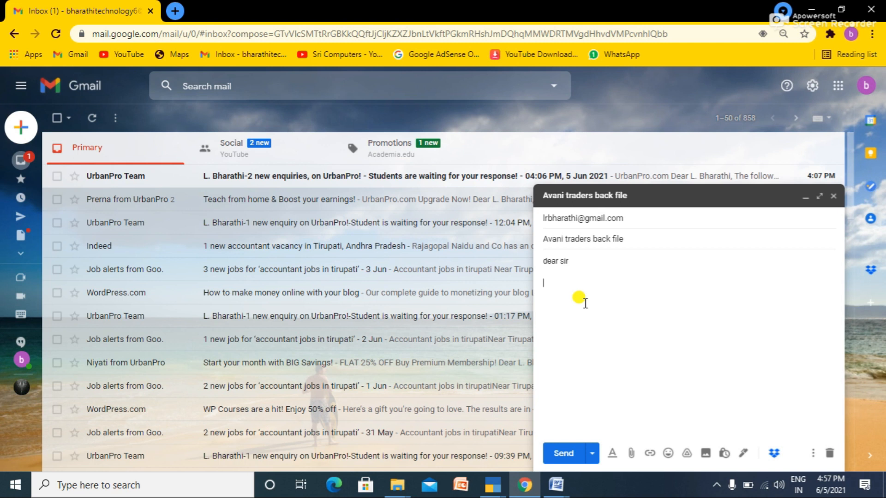
type(" iam t")
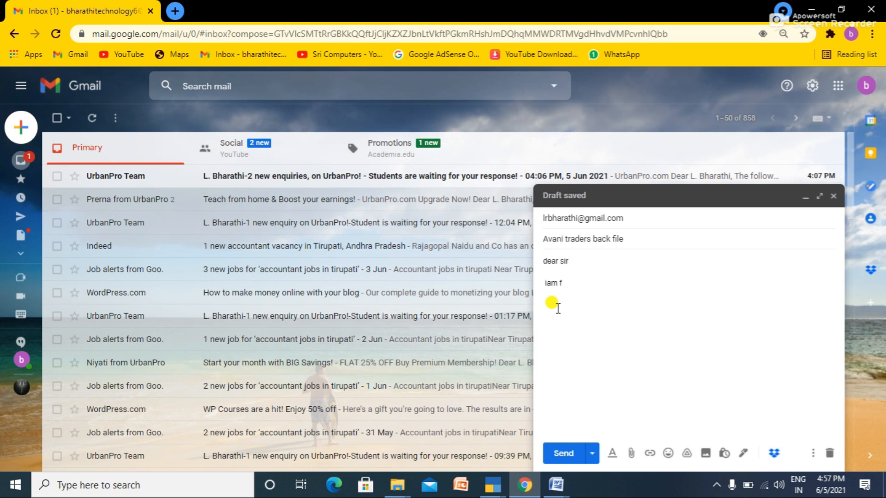
type("rom avani")
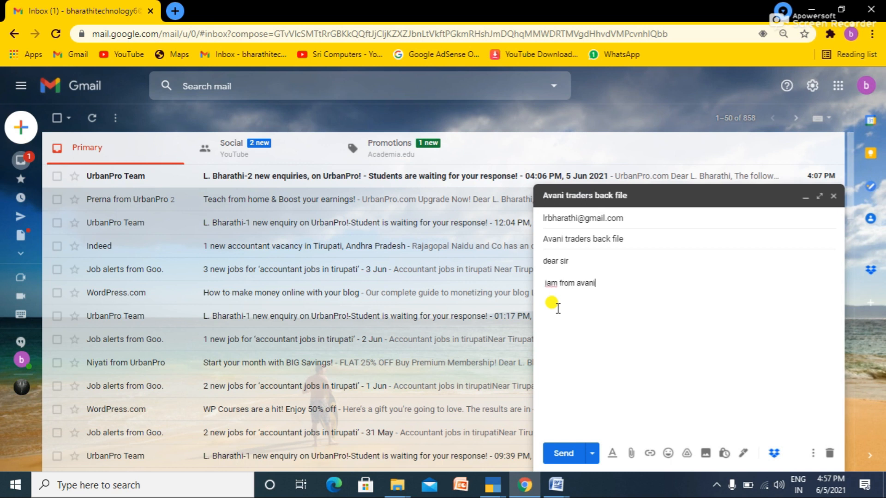
type(" trades , i")
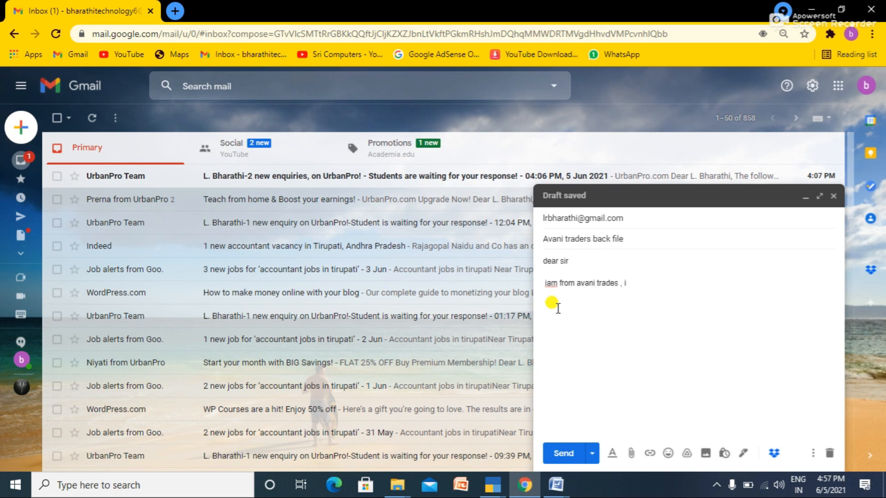
Continue the body sentence with "am sending a my company back up file,pls check and audit the details."
type(" am s")
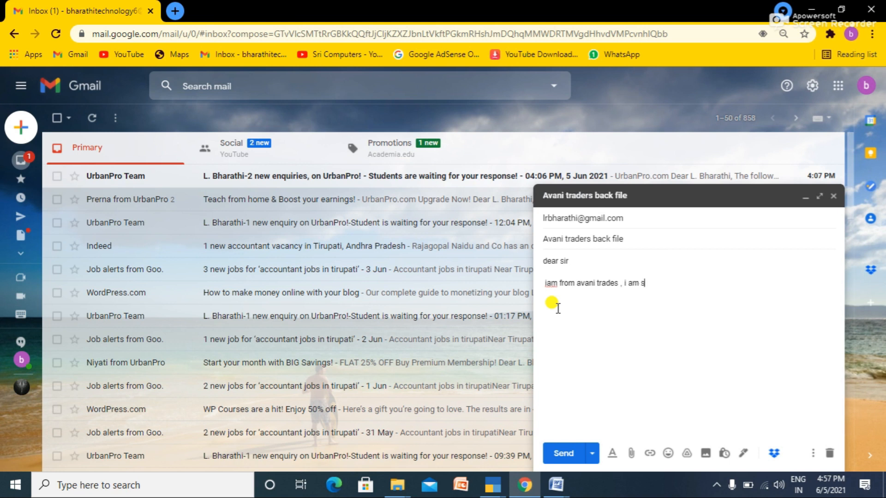
type("ending a my company back up f")
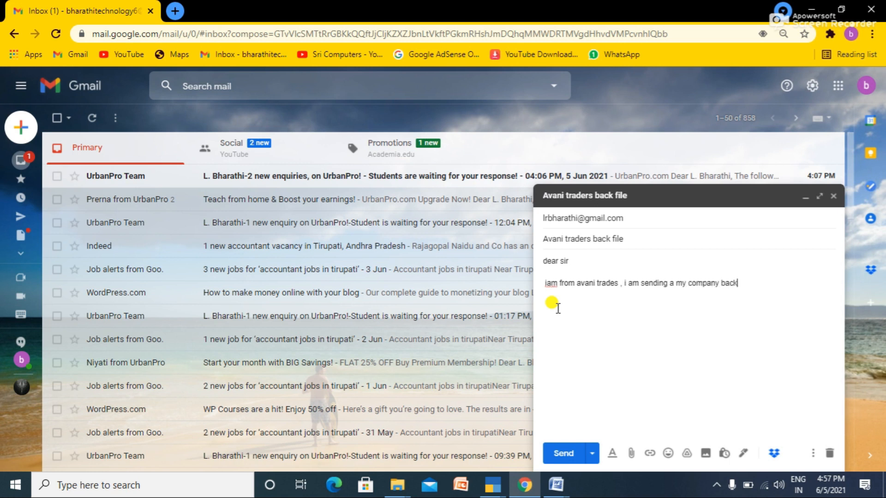
type("ile,pls check and")
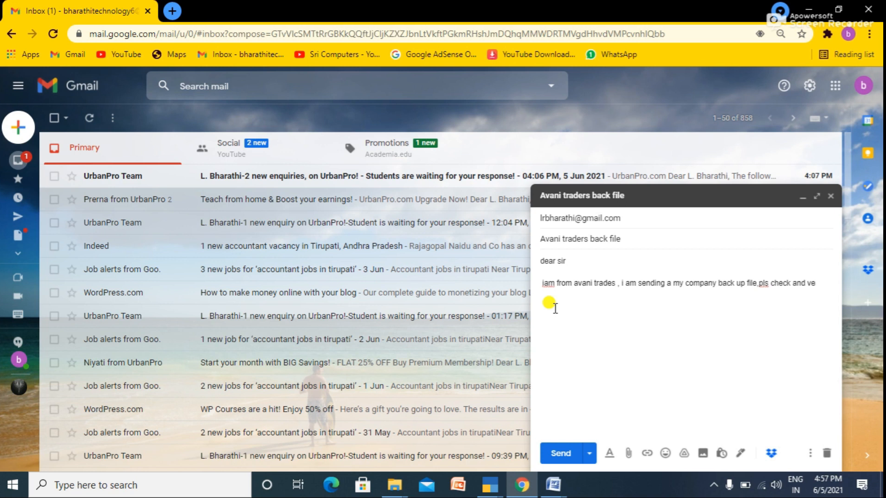
type(" audit the deatils")
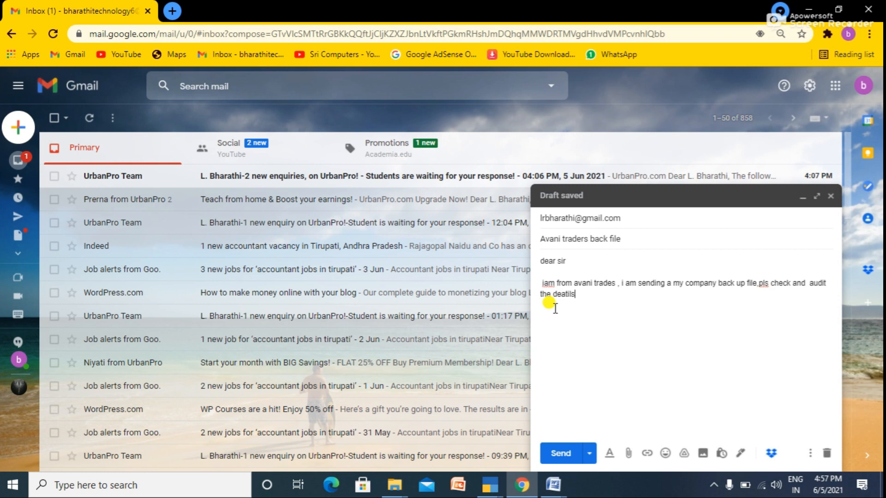
key("BackSpace")
key("BackSpace")
key("BackSpace")
key("BackSpace")
key("BackSpace")
type("tails.")
Attach the backup file TBK900_10007 from the avanitraders folder on drive D: and send the message
left_click(627, 454)
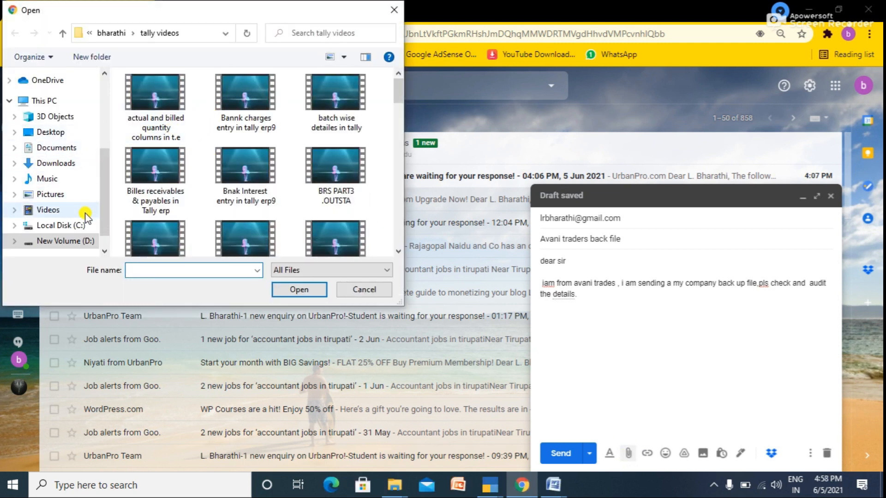
left_click(78, 241)
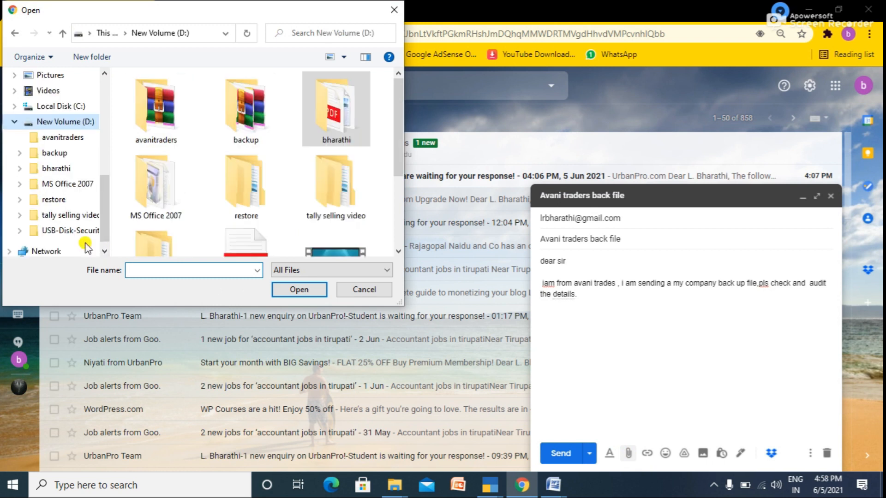
double_click(162, 126)
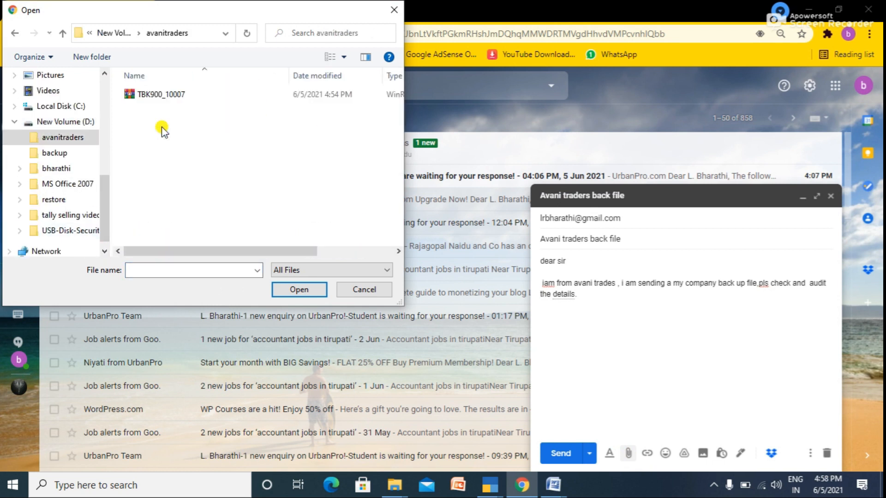
left_click(168, 94)
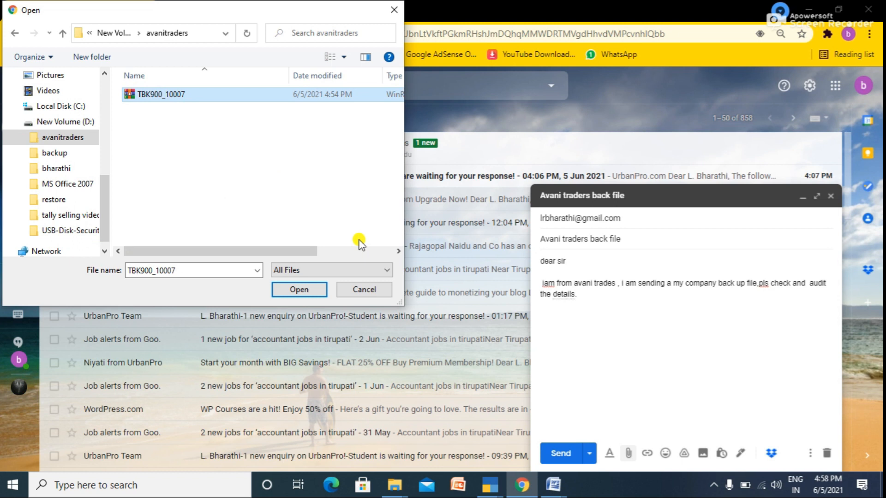
left_click(310, 295)
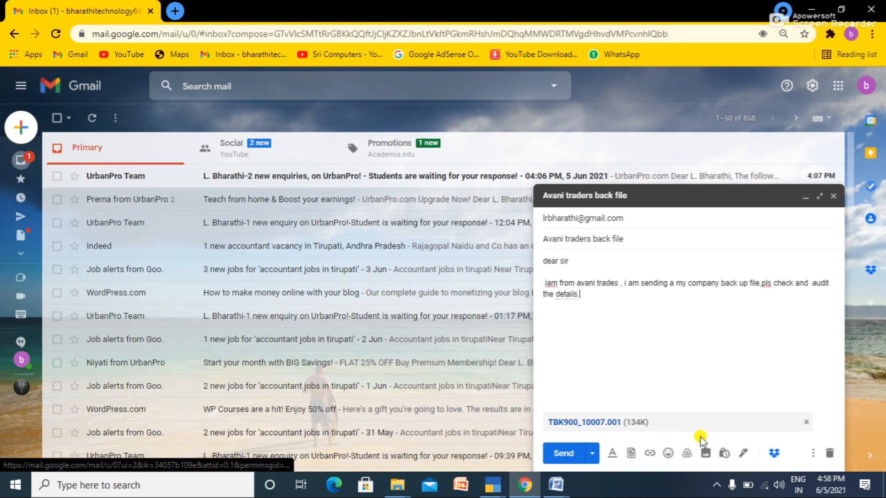
left_click(562, 454)
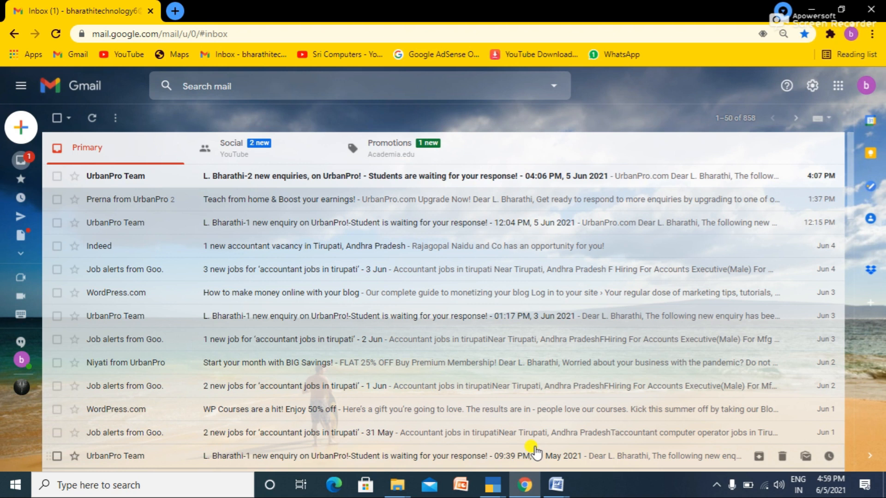
Switch to the recipient's Gmail account and open the received message "Avani traders back file" in its inbox
left_click(865, 95)
left_click(761, 257)
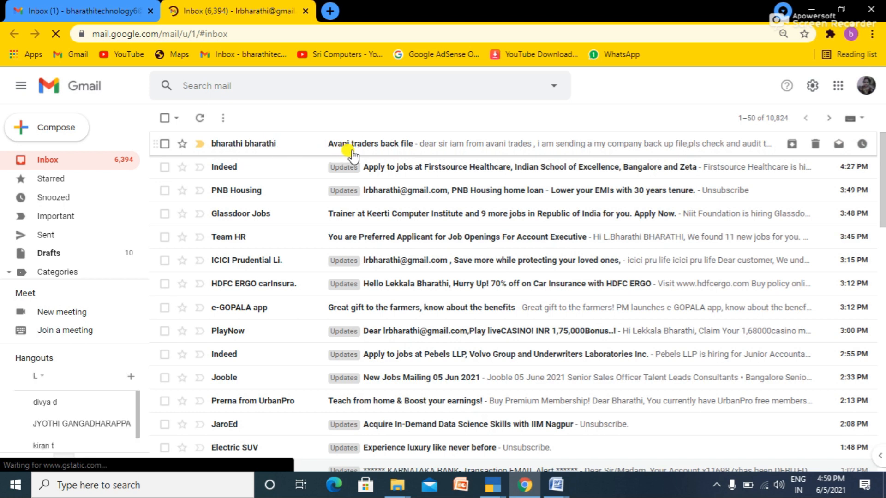
left_click(94, 162)
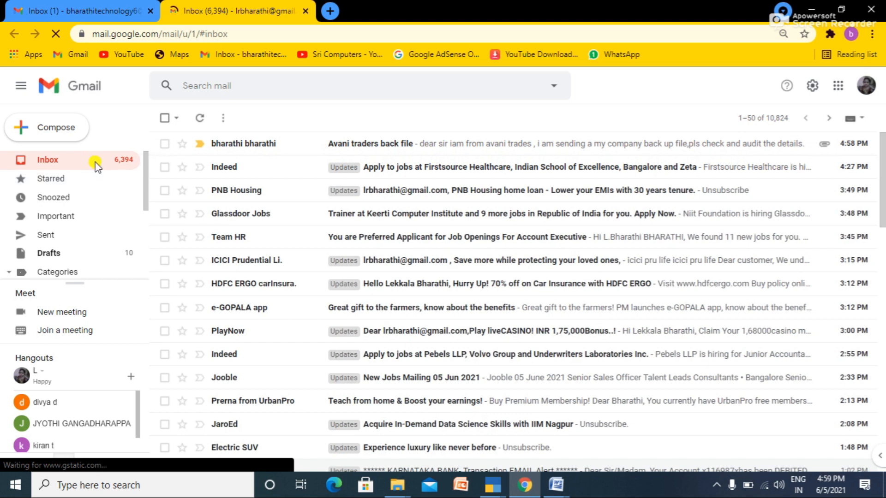
left_click(367, 148)
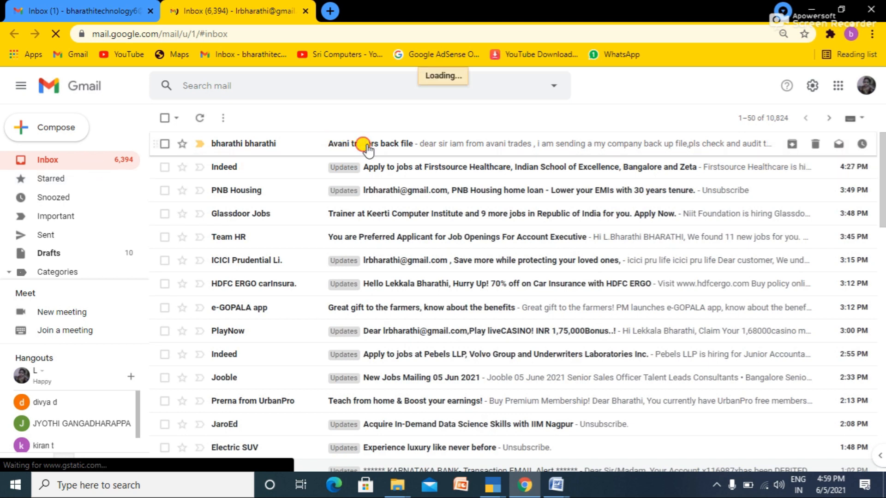
Download the attached backup file TBK900_10007.001 and cancel the duplicate download that carries the unnumbered file name
mouse_move(237, 300)
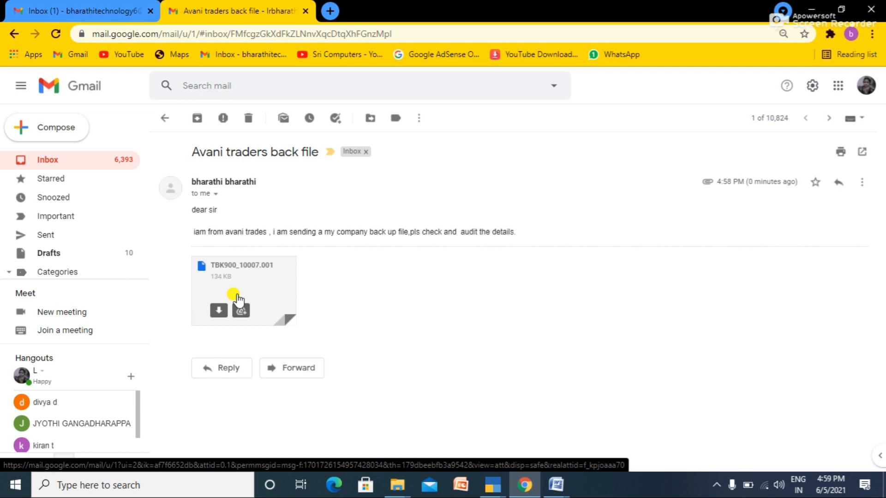
left_click(218, 315)
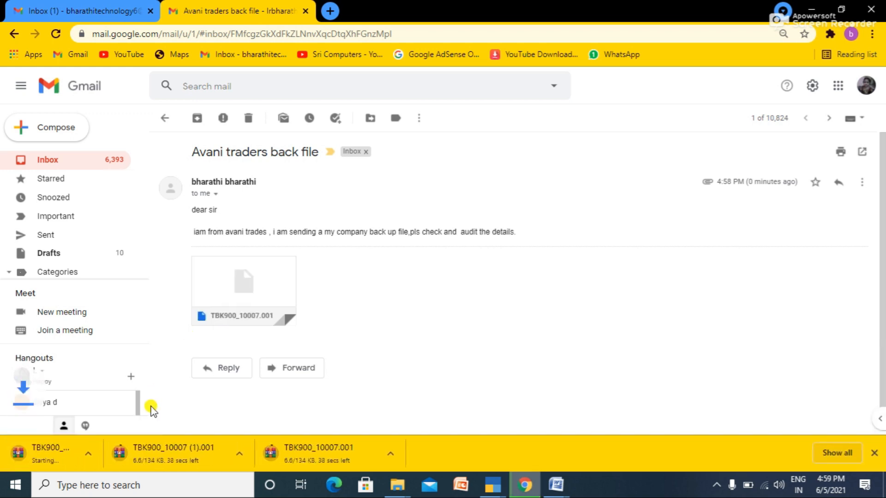
left_click(442, 456)
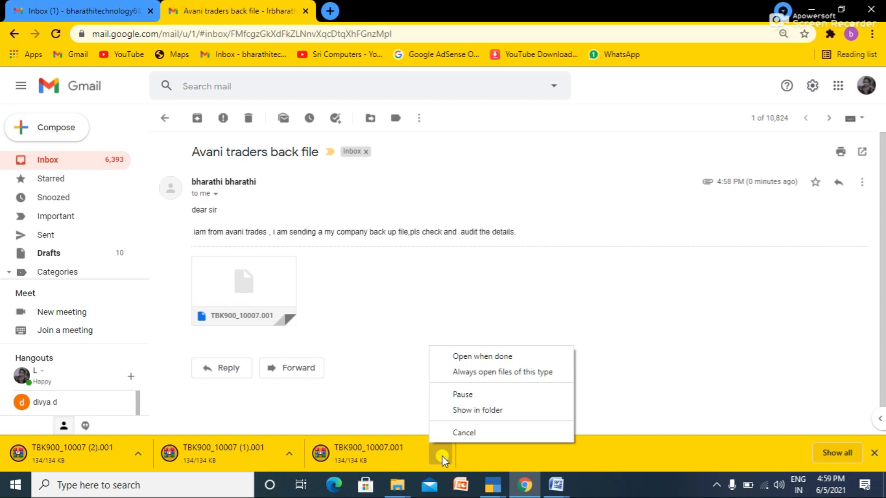
left_click(469, 433)
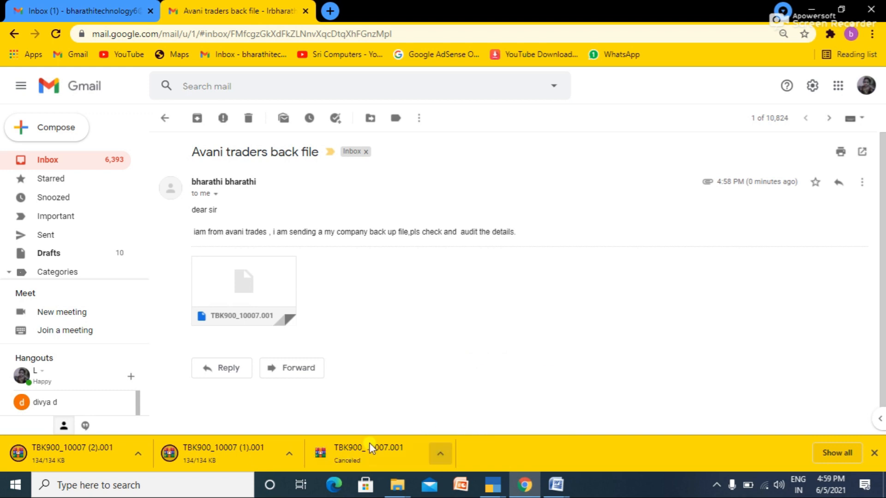
Try to open the downloaded file TBK900_10007 (1).001 directly from the browser
left_click(288, 454)
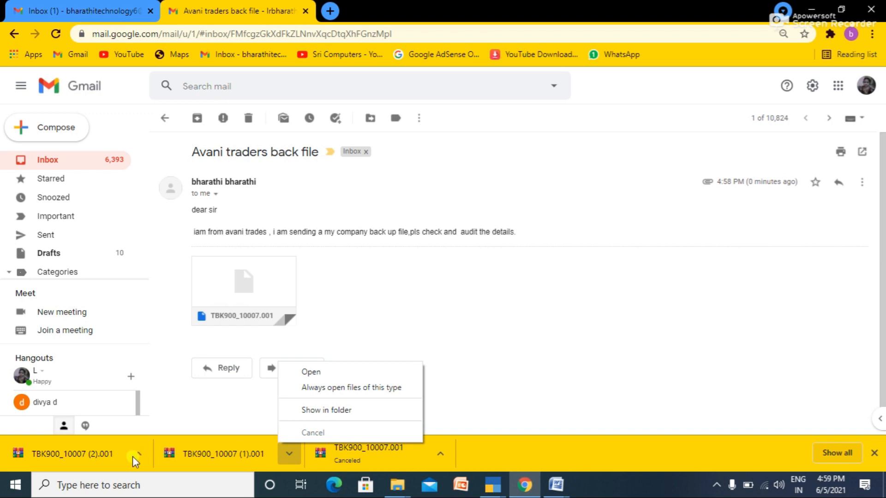
left_click(190, 461)
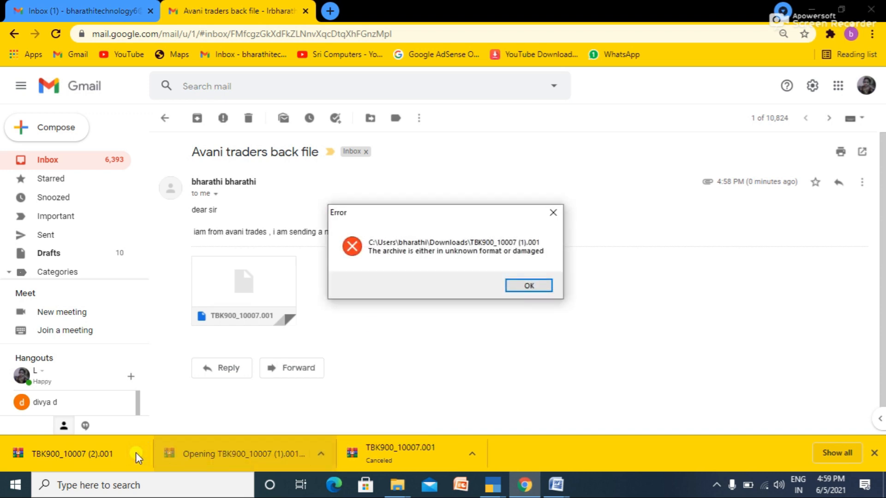
left_click(527, 286)
Show the downloaded backup files in the Downloads folder and copy TBK900_10007 (1)
left_click(137, 453)
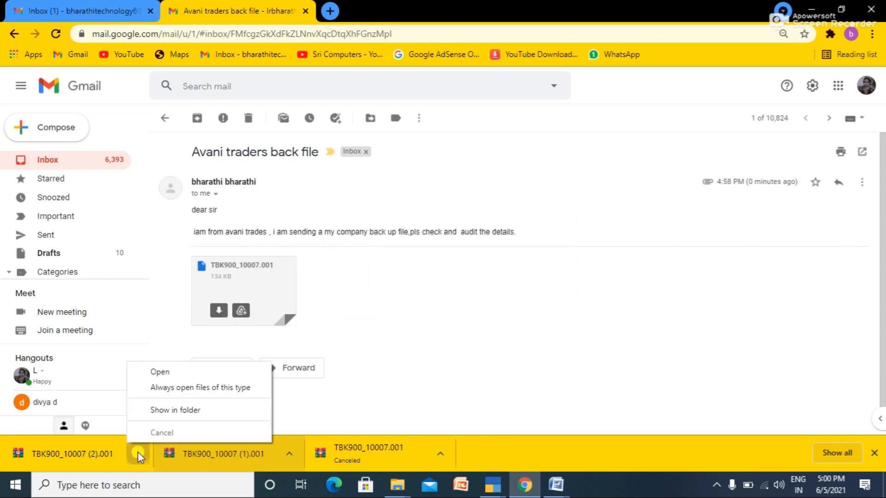
left_click(175, 408)
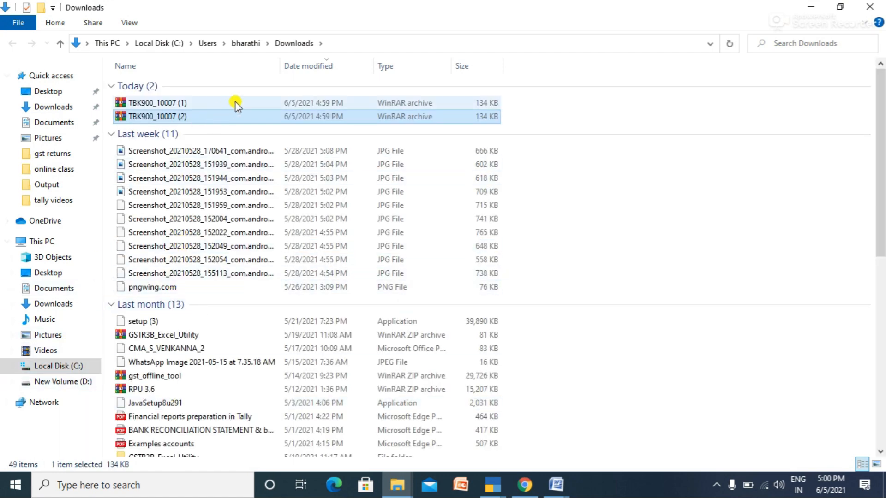
double_click(300, 103)
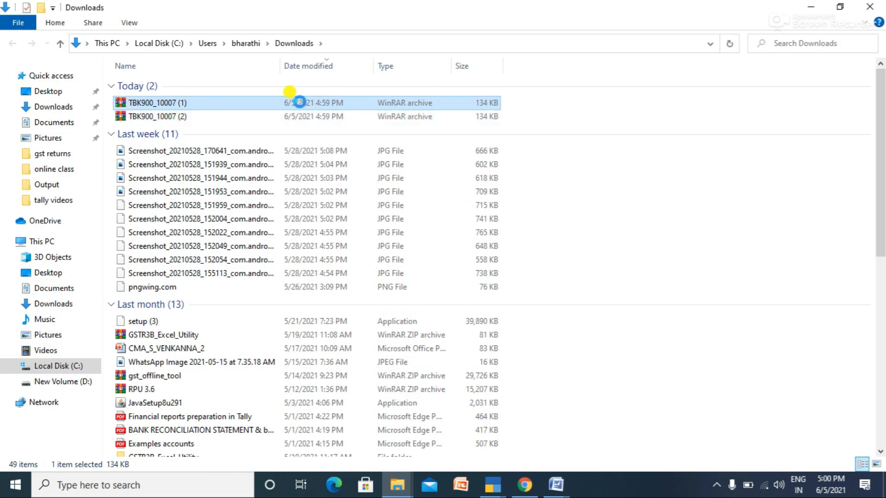
right_click(300, 102)
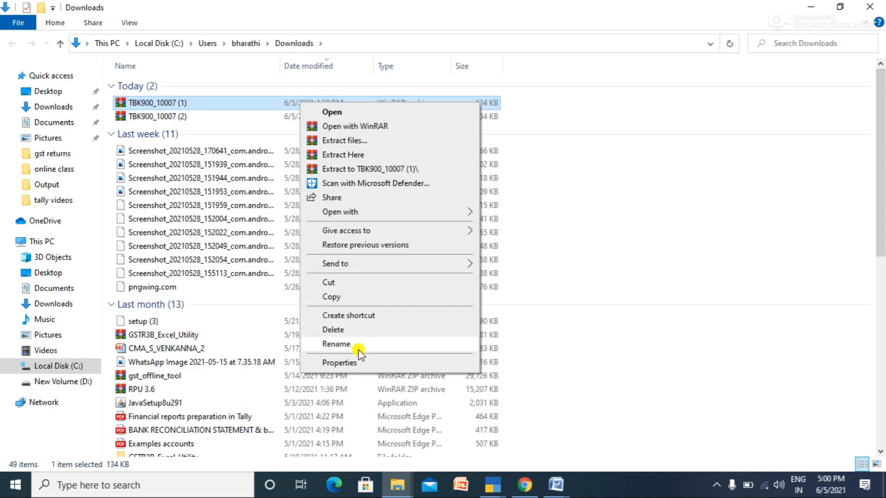
left_click(358, 299)
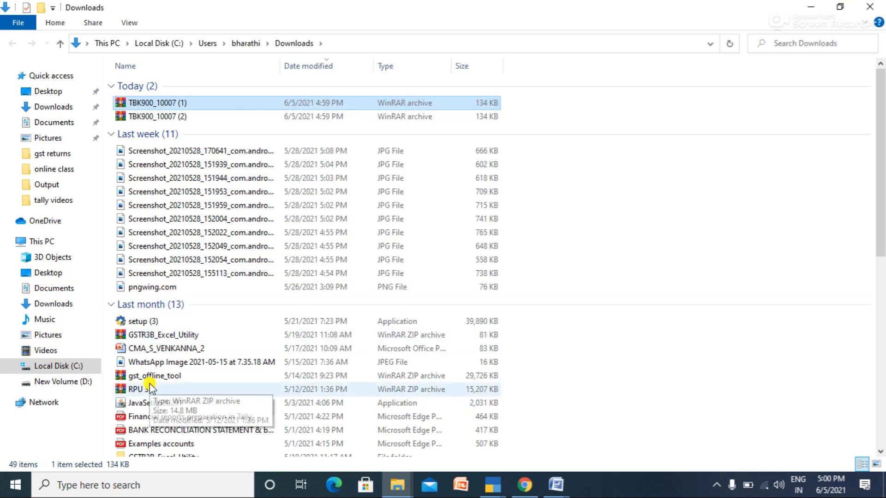
Paste the copied backup file into the root of Local Disk (C:), granting administrator permission
left_click(77, 368)
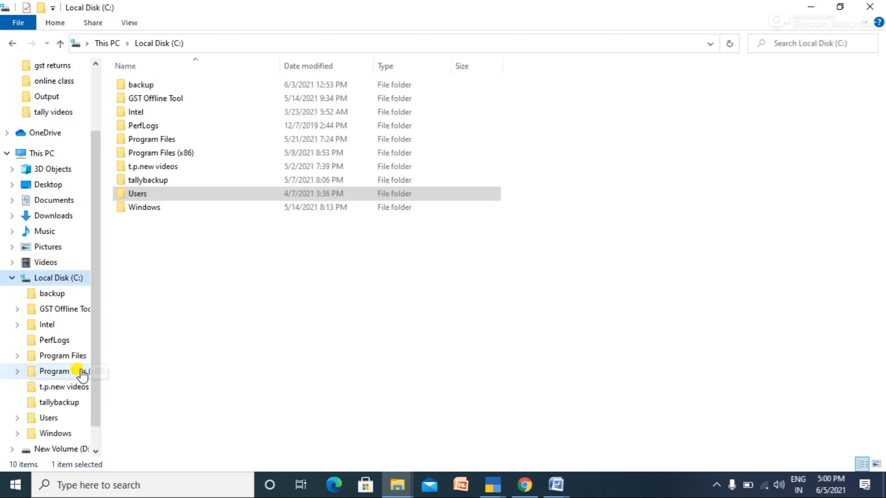
right_click(140, 229)
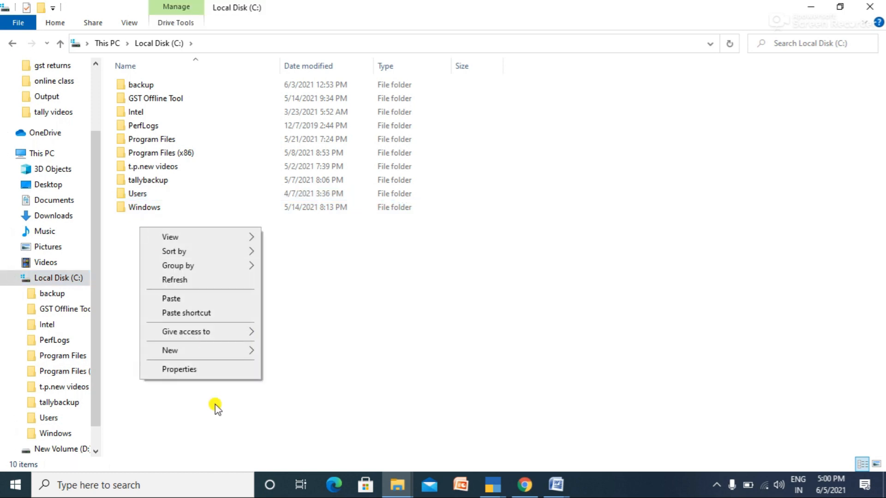
left_click(198, 298)
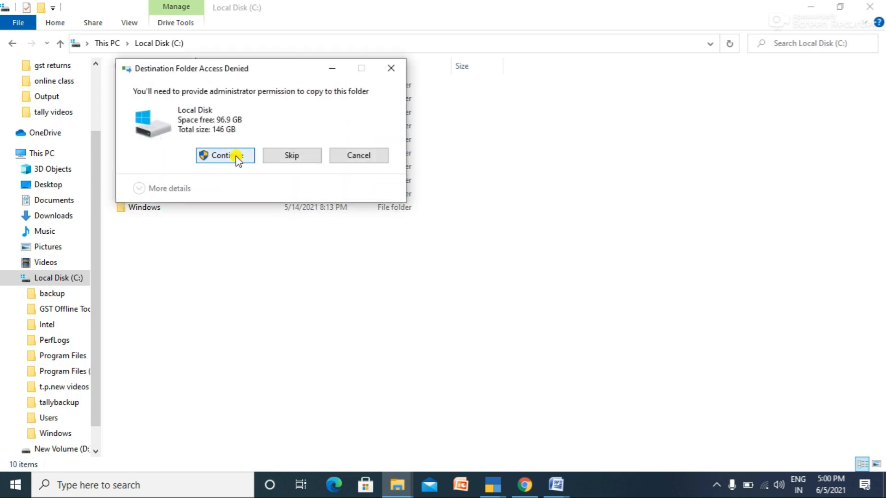
left_click(225, 156)
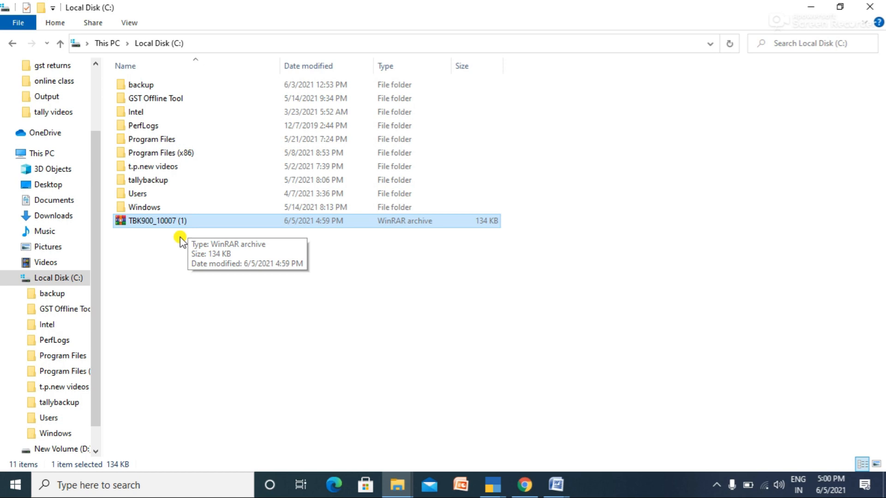
Create a folder named avani traders in the root of Local Disk (C:)
right_click(158, 256)
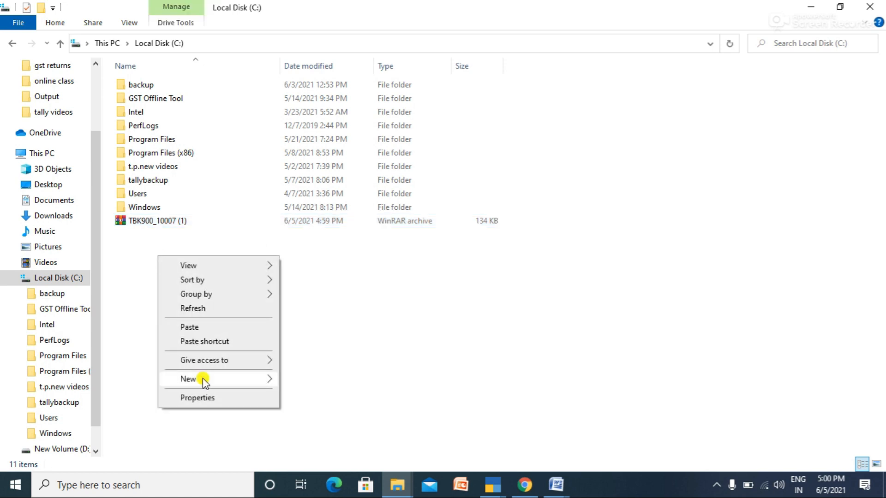
mouse_move(212, 287)
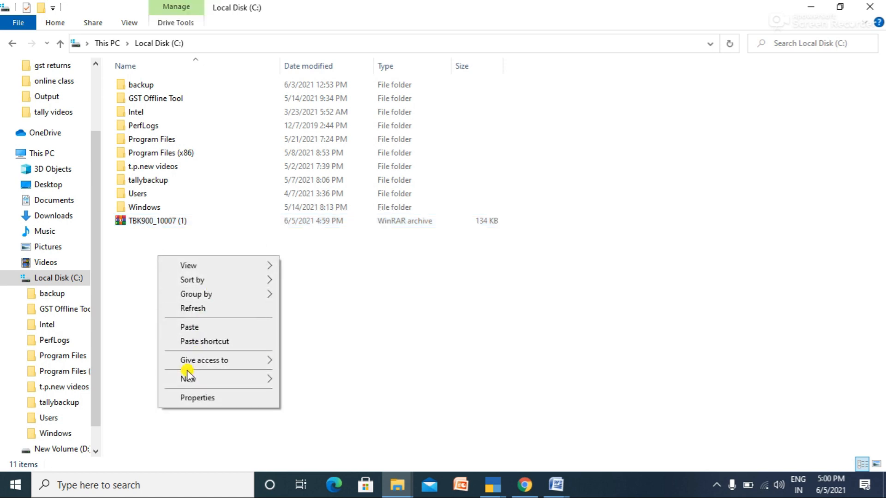
mouse_move(185, 376)
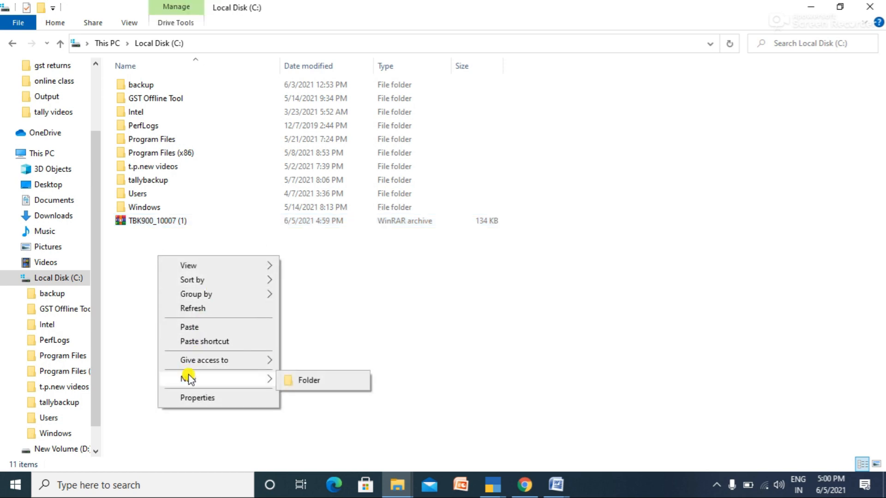
left_click(306, 380)
type("a")
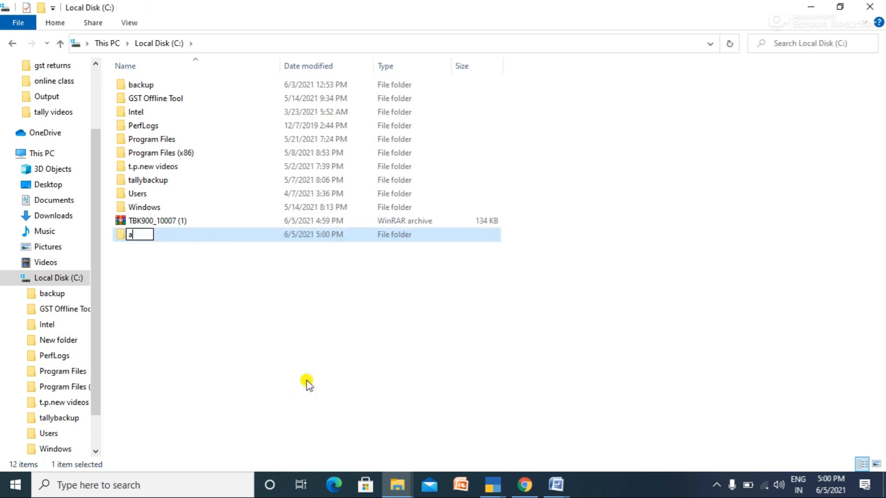
type("vani traders")
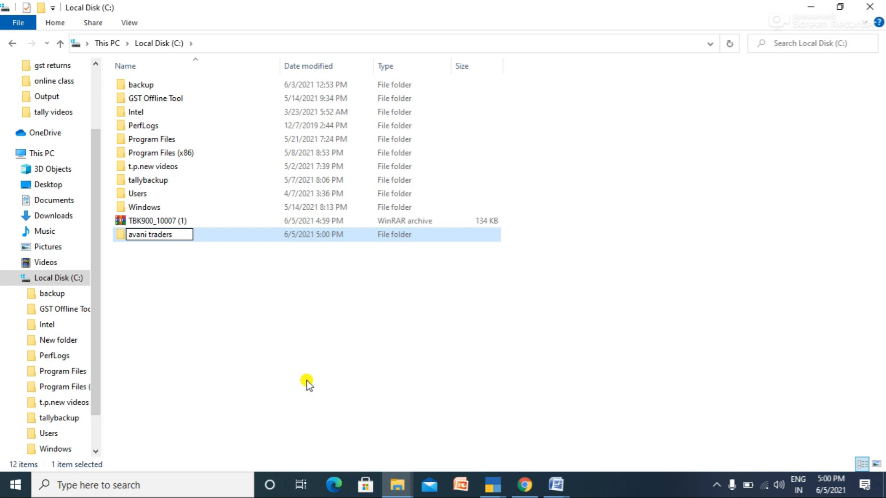
left_click(257, 321)
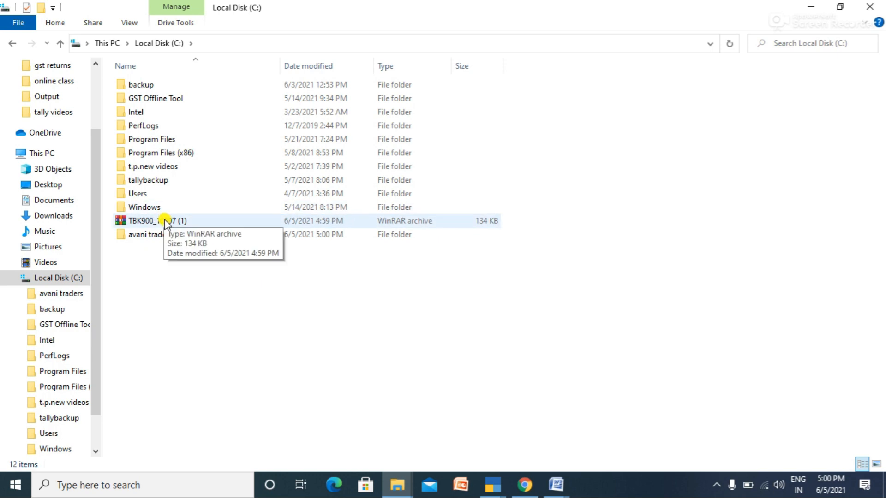
Move the backup file TBK900_10007 (1) into the avani traders folder with administrator permission and open that folder
left_click_drag(165, 222, 159, 242)
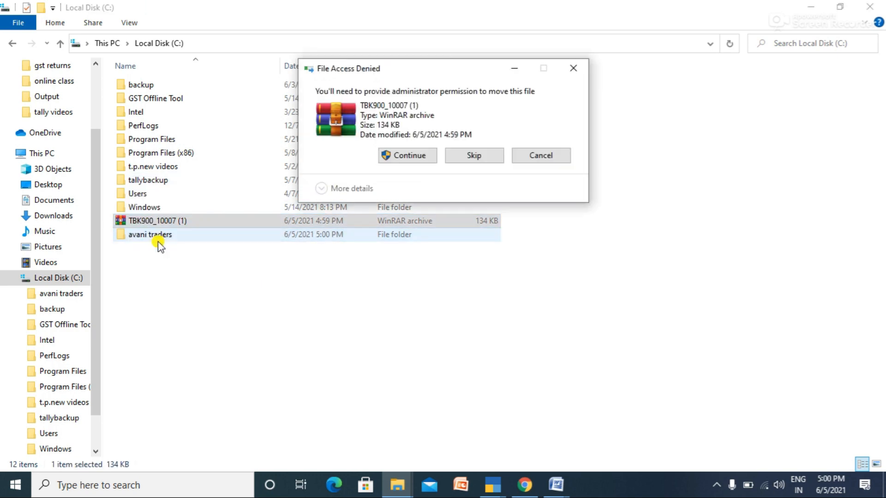
left_click(420, 155)
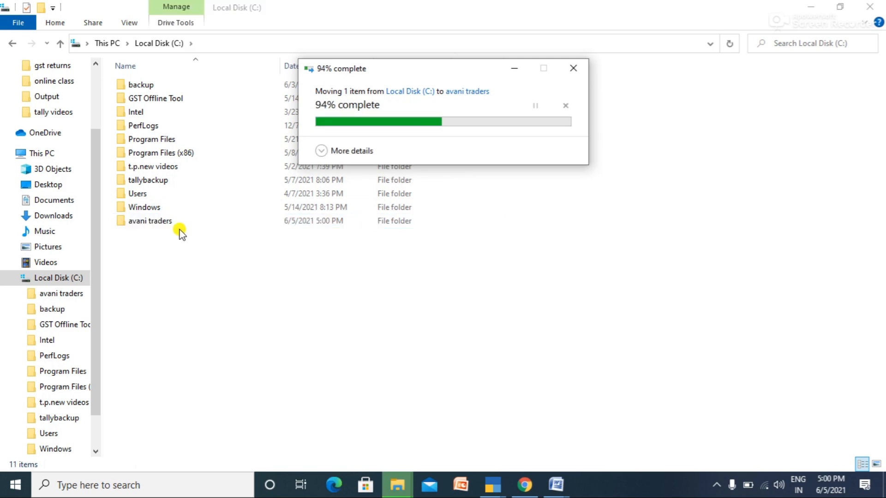
double_click(154, 222)
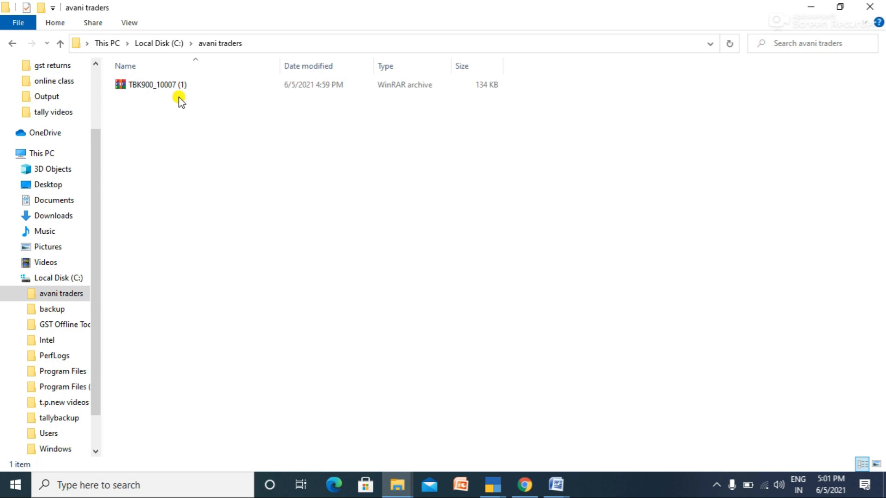
Switch to the TallyPrime window with Avani Traders loaded and start restoring company data
left_click(493, 484)
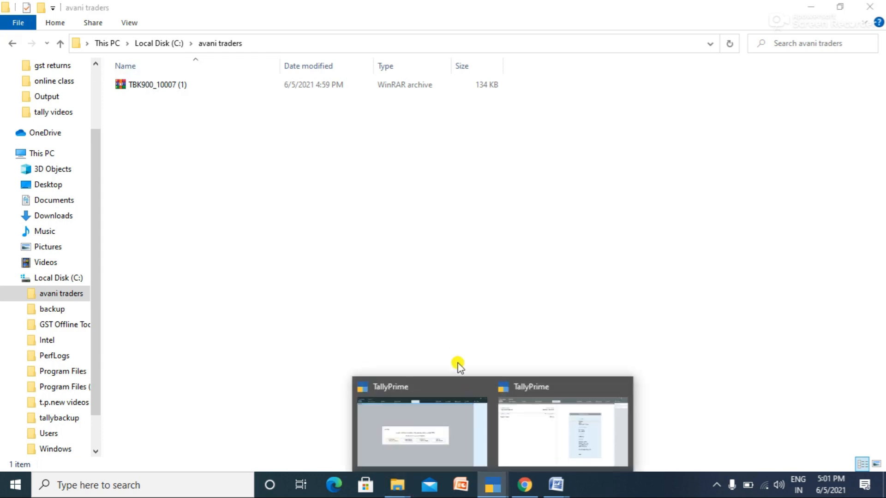
left_click(470, 441)
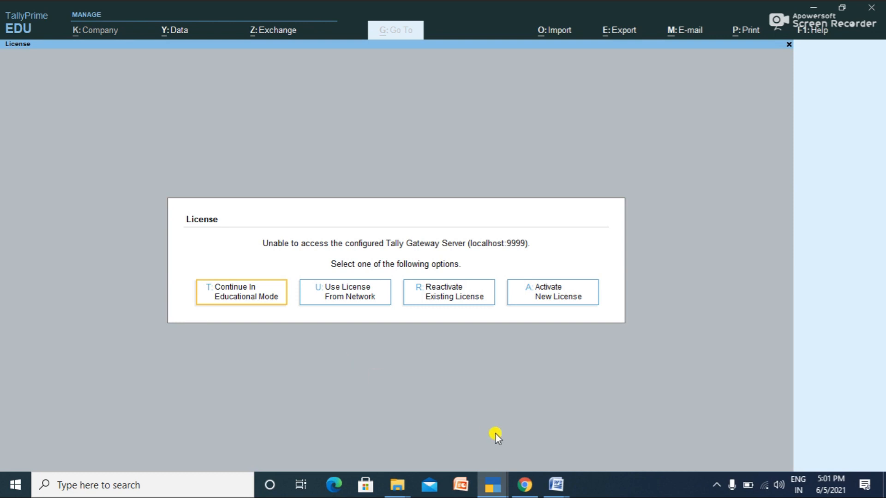
left_click(493, 484)
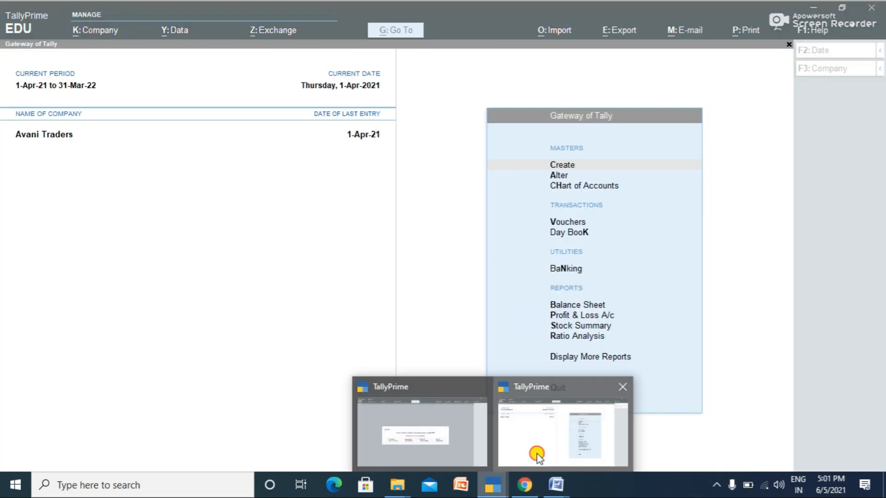
left_click(530, 451)
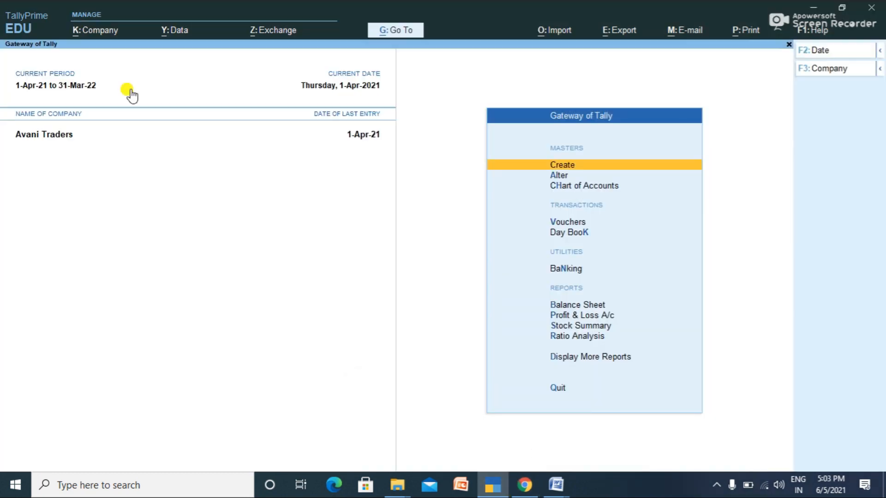
left_click(174, 38)
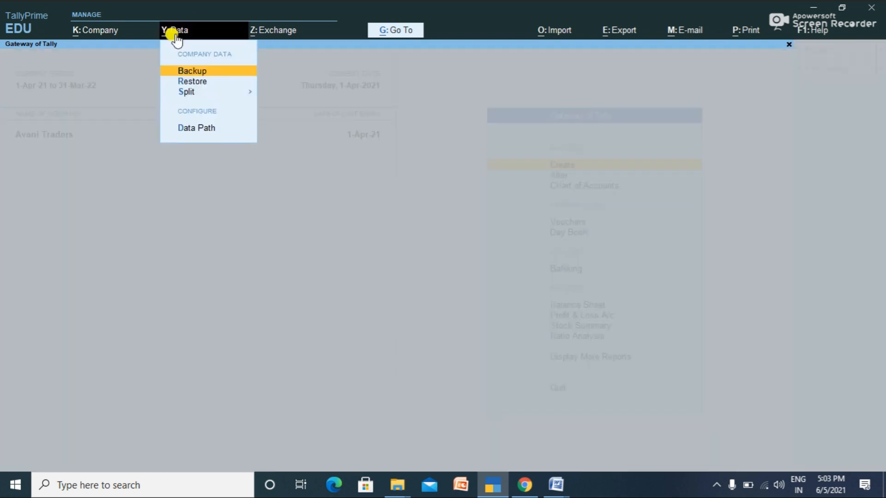
left_click(191, 82)
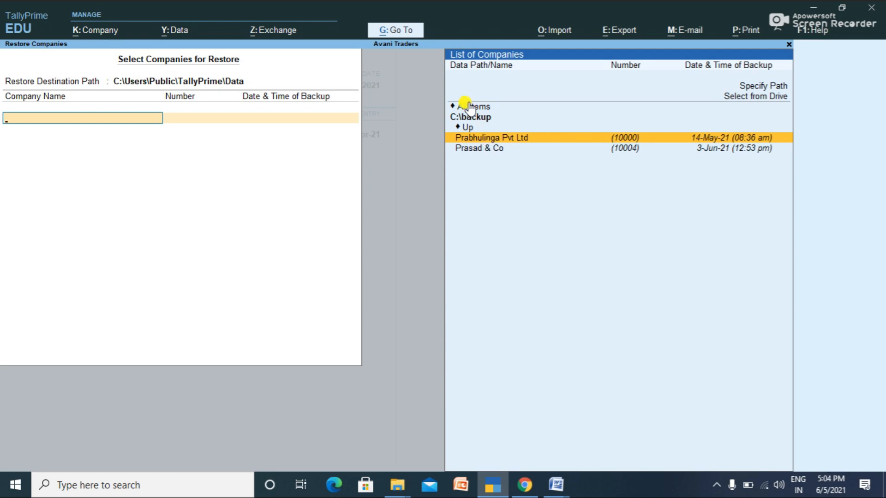
Browse the drives from the restore company list and select the avanitraders folder on drive D:
left_click(475, 117)
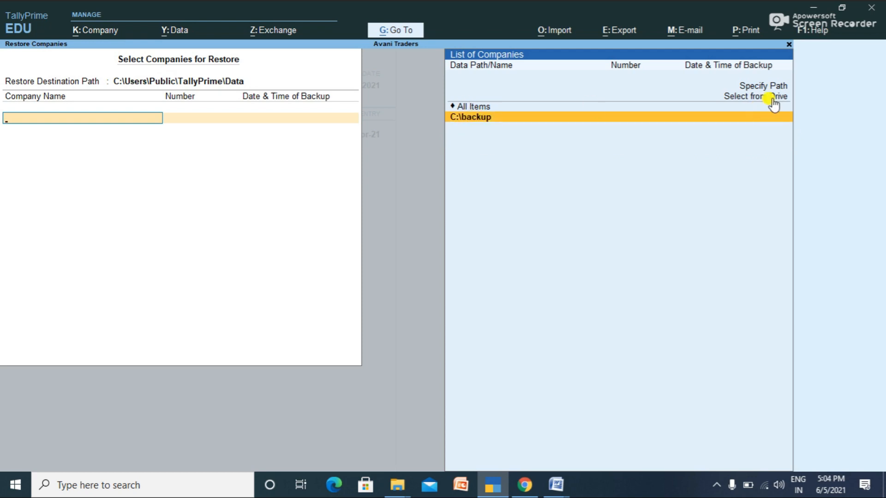
left_click(773, 97)
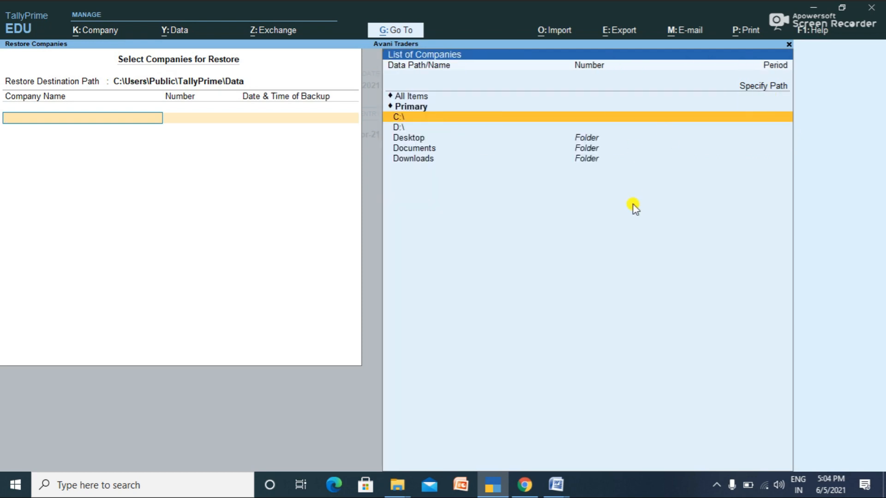
key("Down")
key("Return")
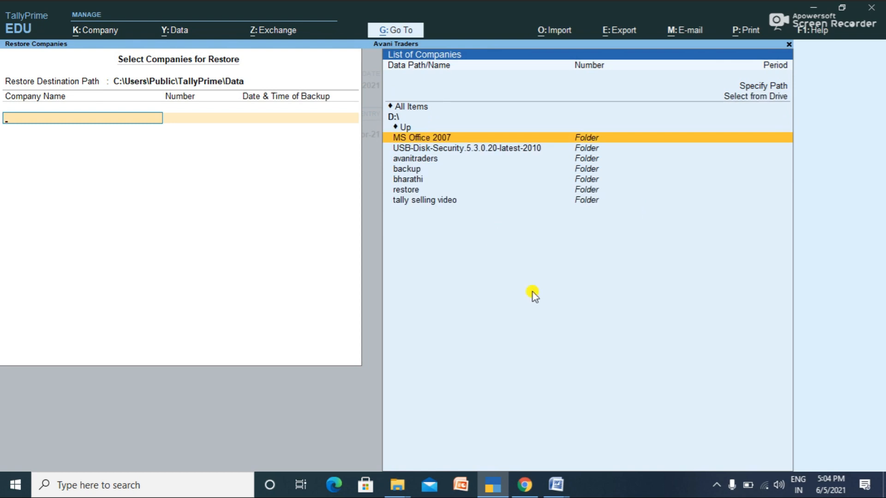
key("Down")
key("Down")
key("Down")
key("Up")
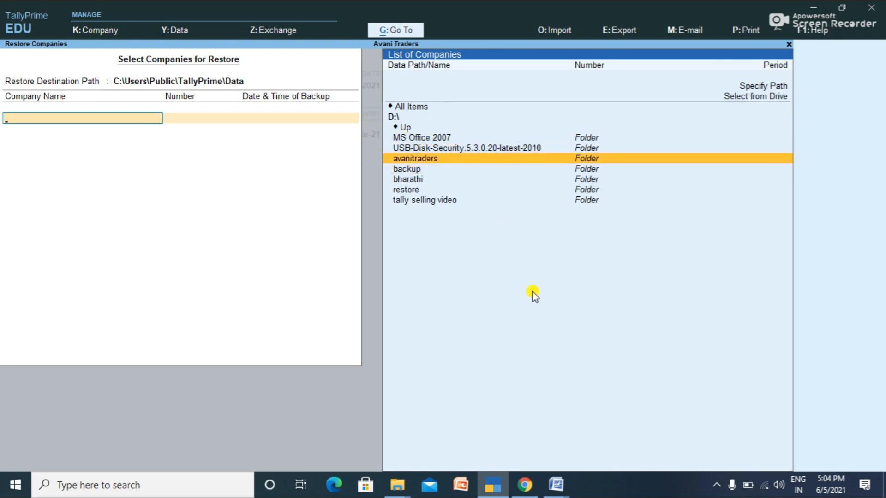
key("Return")
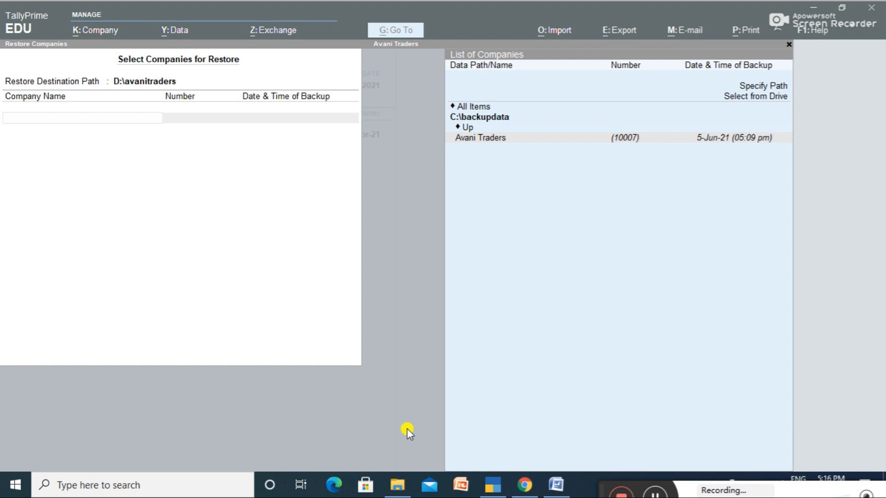
Restore the Avani Traders backup from C:\backupdata to D:\avanitraders and accept the selection
left_click(482, 144)
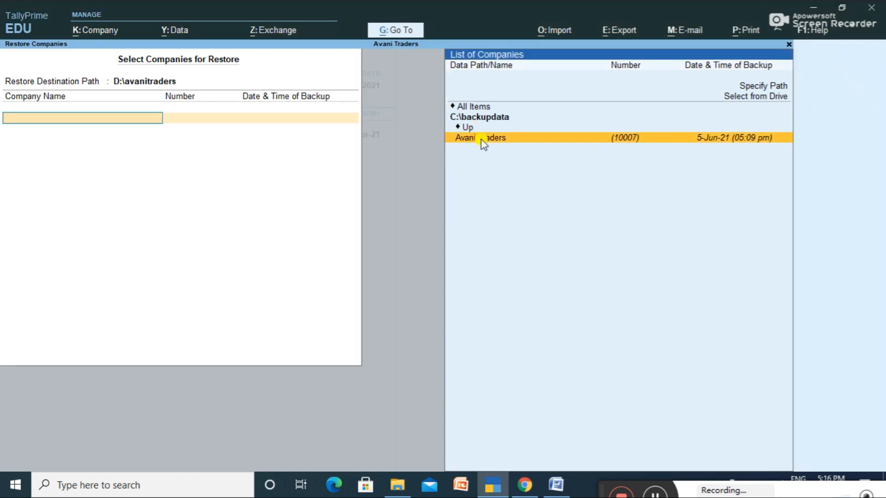
left_click(482, 144)
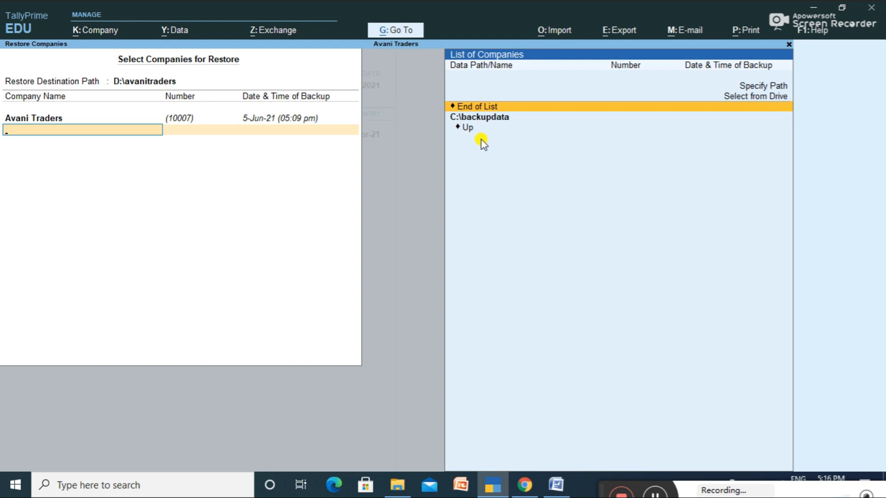
key("Return")
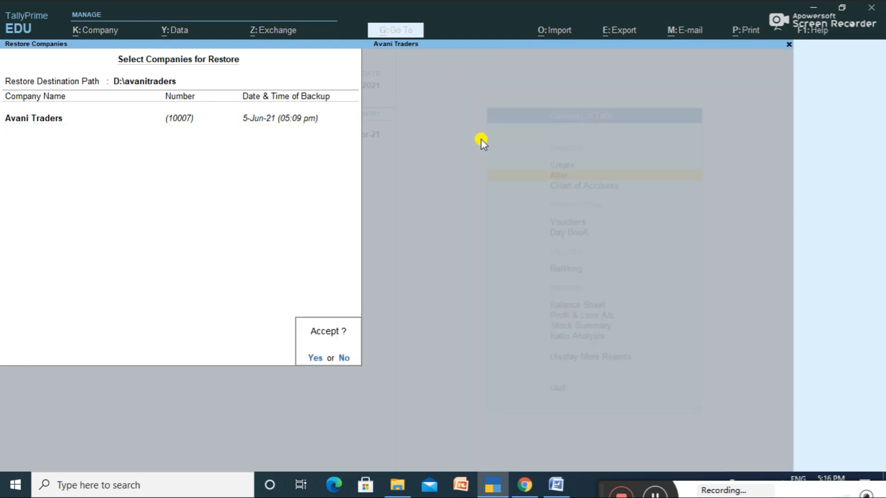
key("Return")
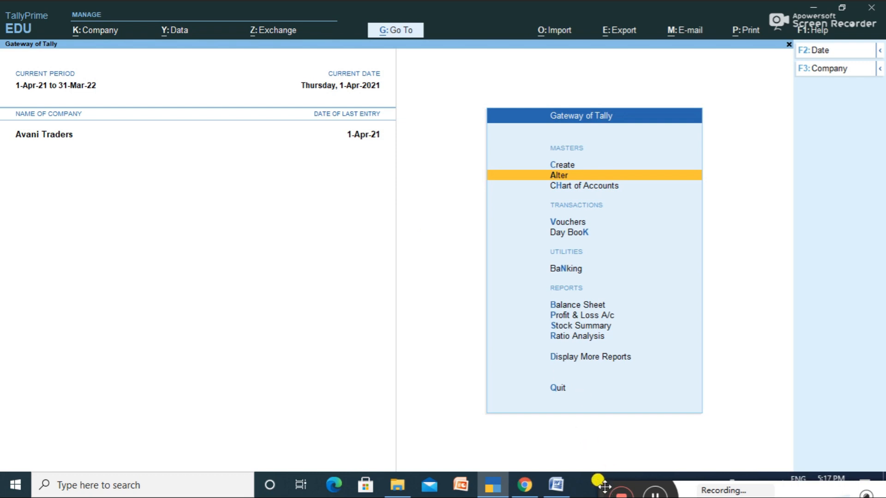
left_click_drag(600, 482, 598, 492)
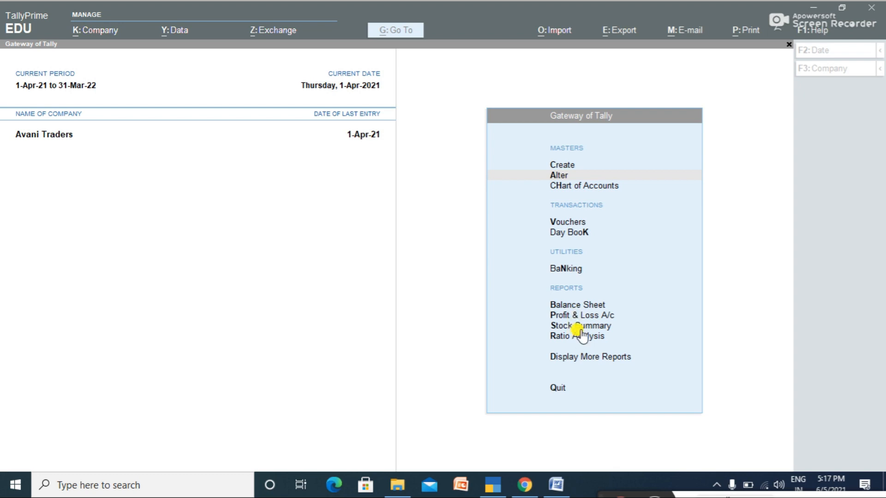
left_click(582, 364)
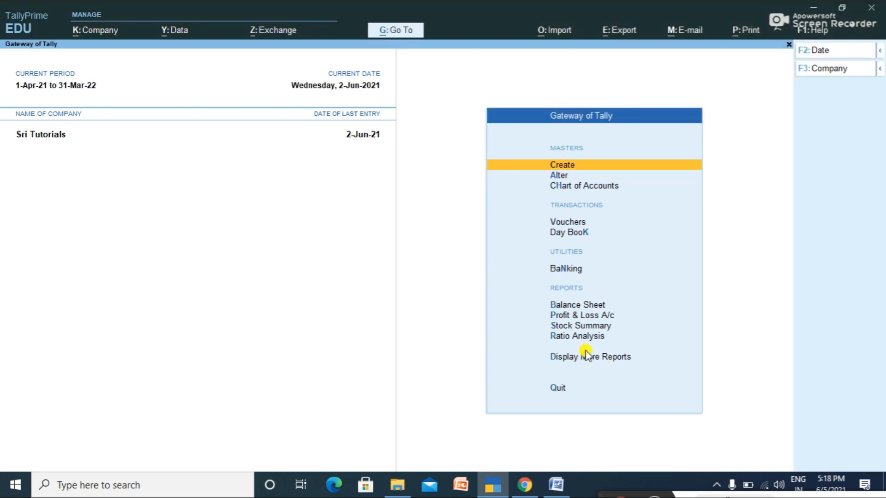
Open the Account Books among the additional reports of the Sri Tutorials company
left_click(587, 358)
key("Down")
key("Down")
key("Down")
key("Down")
key("Down")
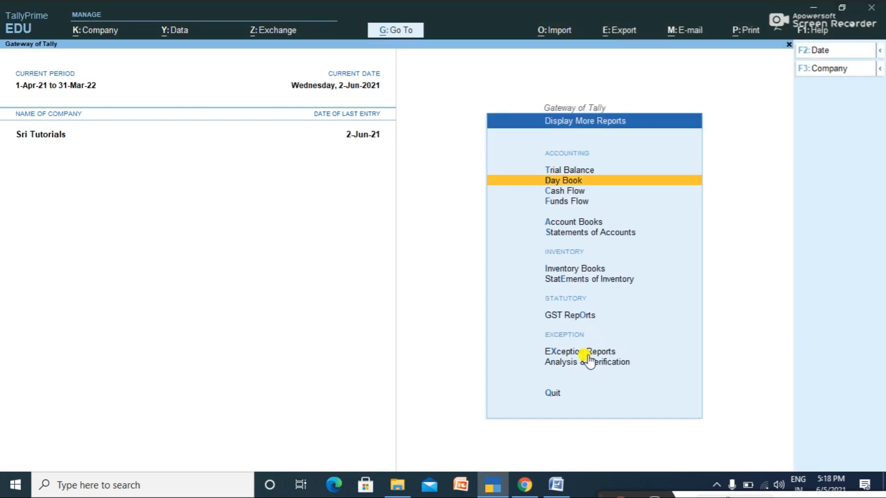
key("Up")
key("Return")
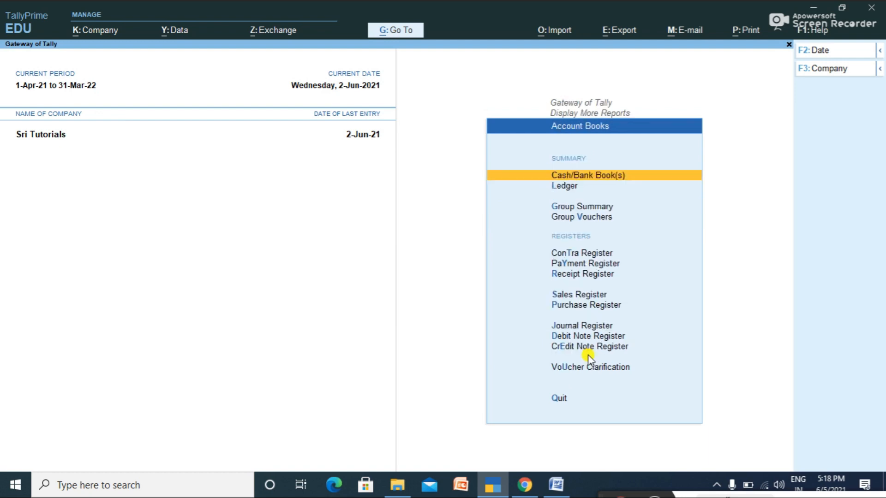
Open the monthly Sales Register of Sri Tutorials
key("Down")
key("Down")
key("Down")
key("Down")
key("Down")
key("Down")
key("Down")
key("Down")
key("Up")
key("Return")
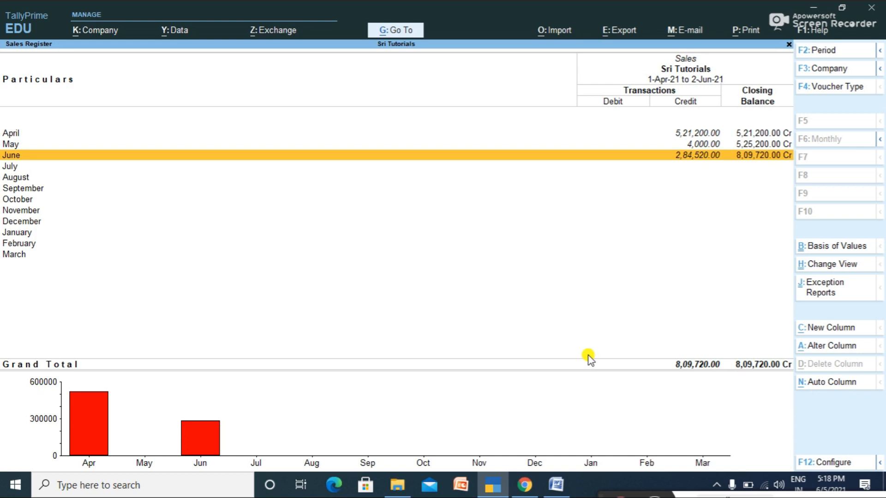
Go through the active months of the Sales Register and open the list of June sales vouchers
key("Up")
key("Up")
key("Down")
key("Down")
key("Up")
key("Up")
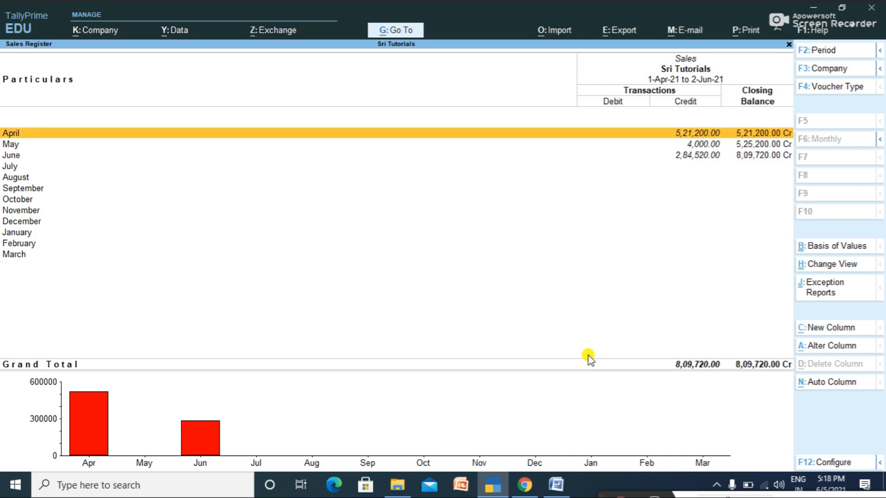
key("Down")
key("Down")
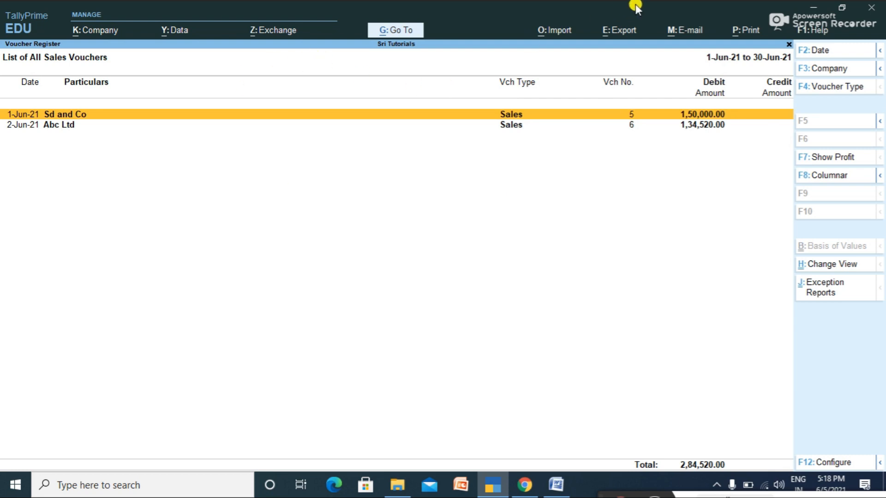
Open the export settings for the current June sales voucher report
left_click(618, 34)
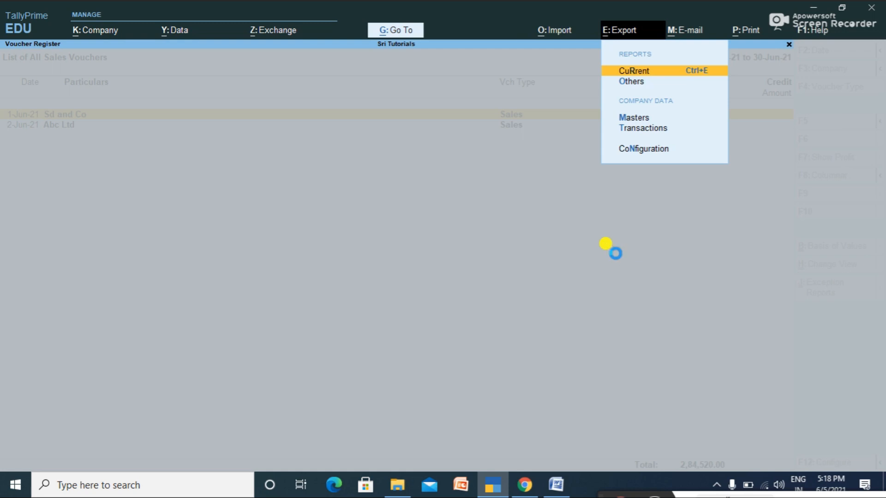
key("Return")
key("Left")
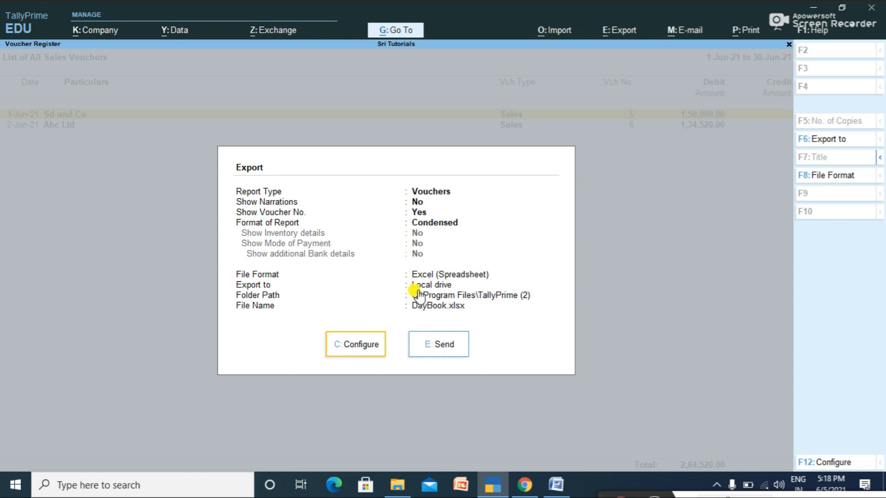
Examine the report, company and export settings listed in the export configuration, from Report Type to Folder Path
left_click(376, 348)
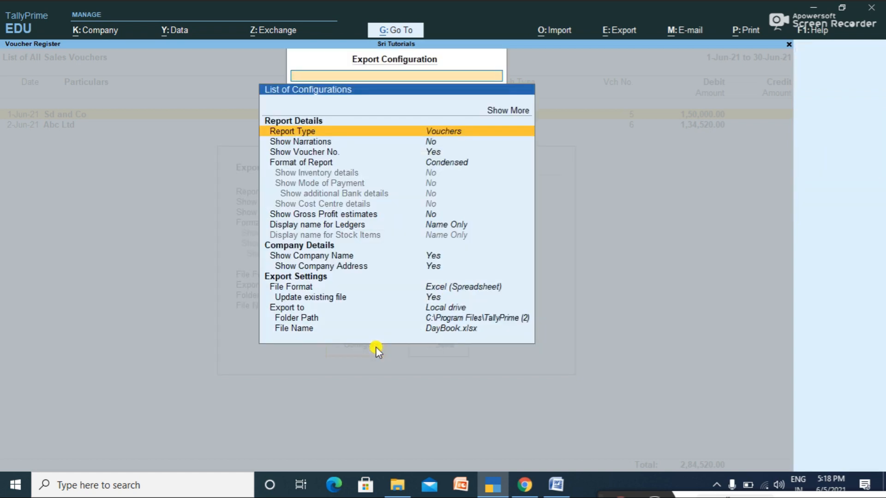
key("Down")
key("Down")
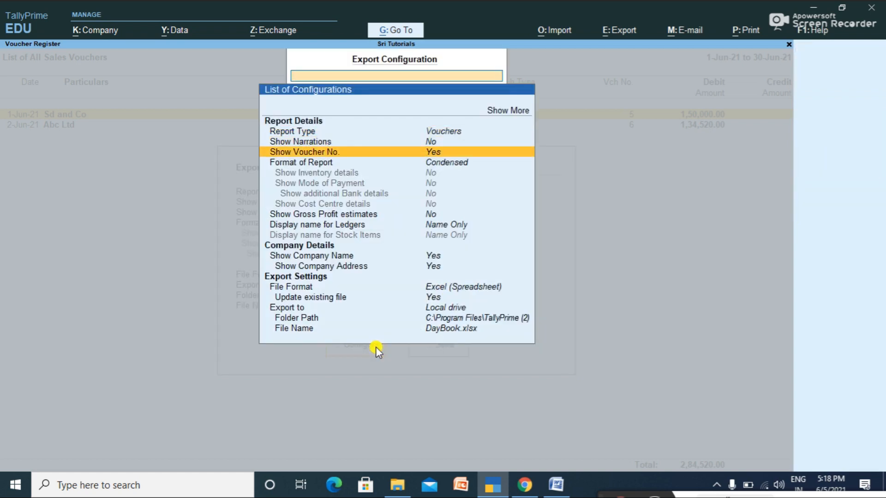
key("Down")
key("Down")
key("Down")
key("Down")
key("Down")
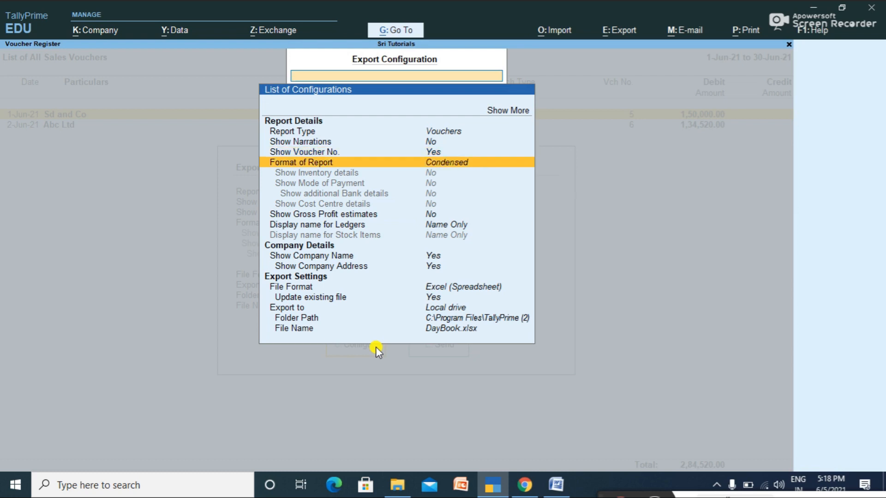
key("Up")
key("Up")
key("Up")
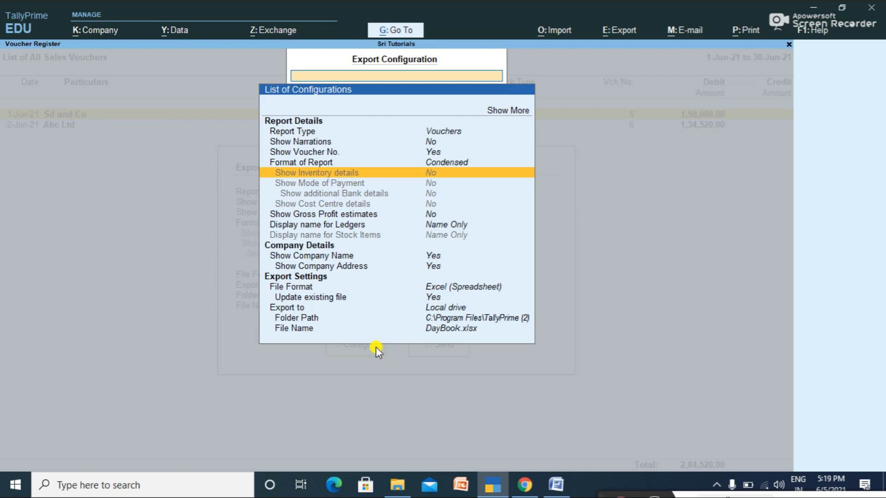
key("Down")
key("Down")
key("Down")
key("Down")
key("Down")
key("Down")
key("Down")
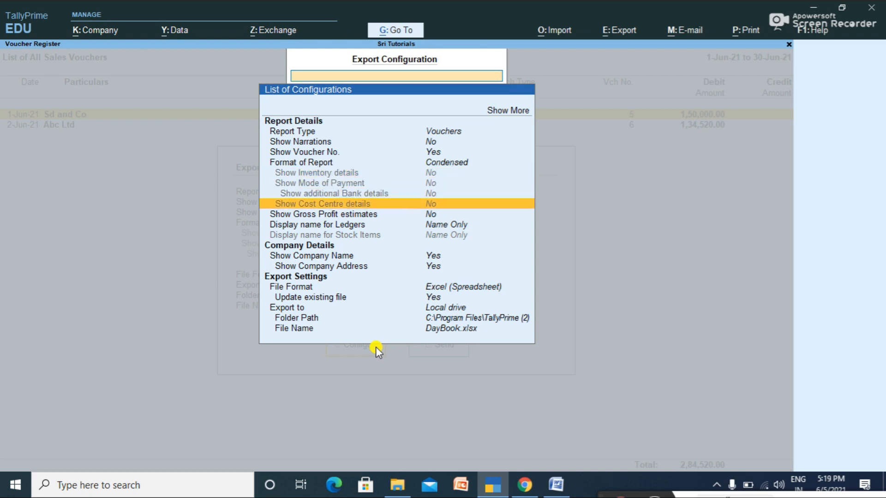
key("Down")
key("Down")
key("Down")
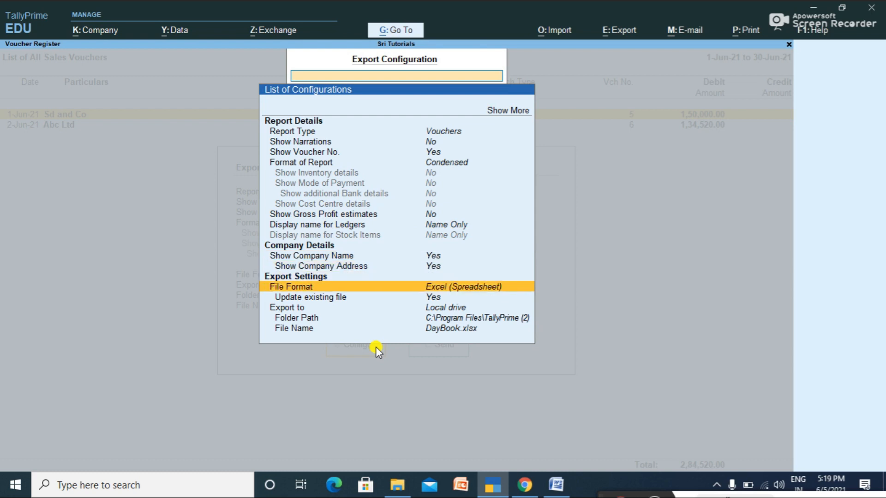
key("Down")
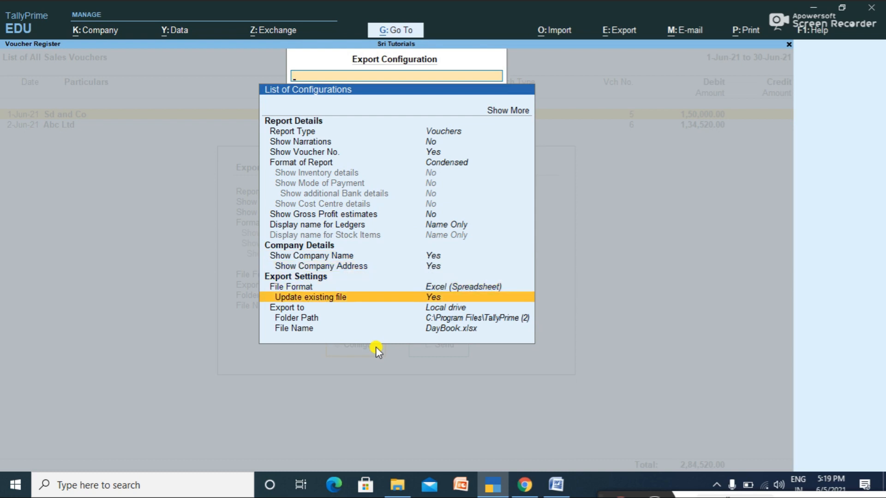
key("Down")
key("Down")
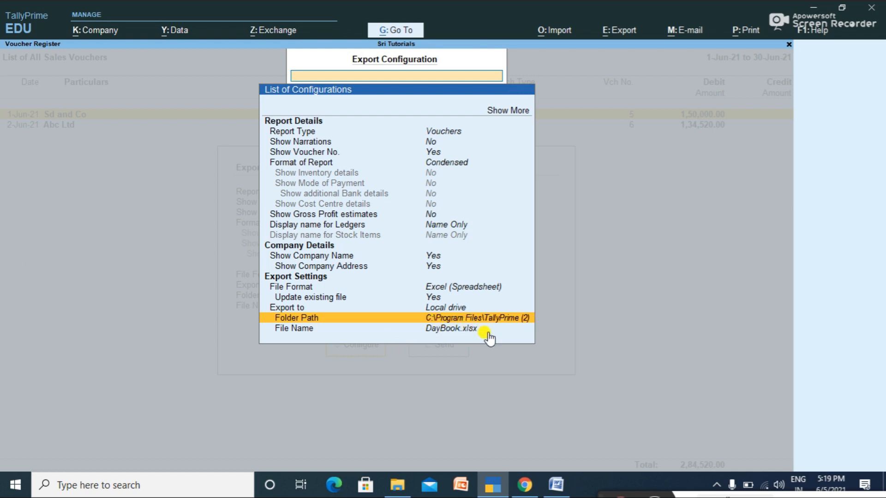
Check the folder choices for the export's Folder Path and the File Name entry, and leave the export configuration
key("Return")
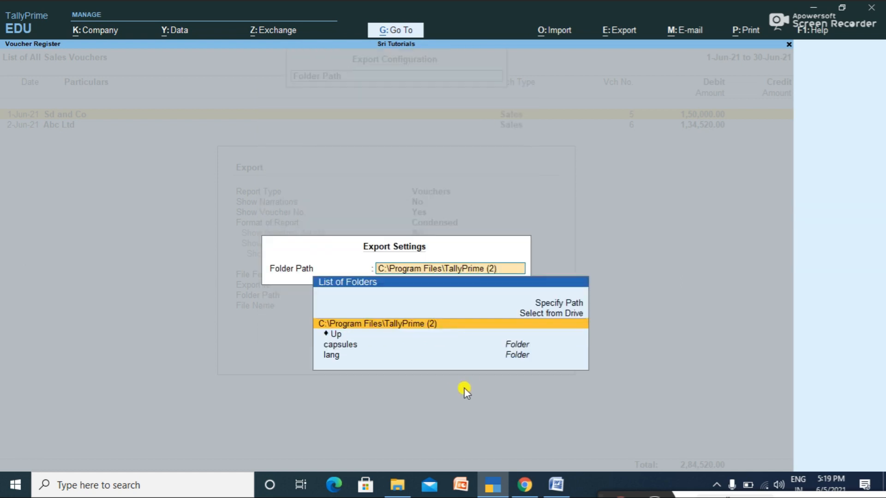
key("Escape")
key("Down")
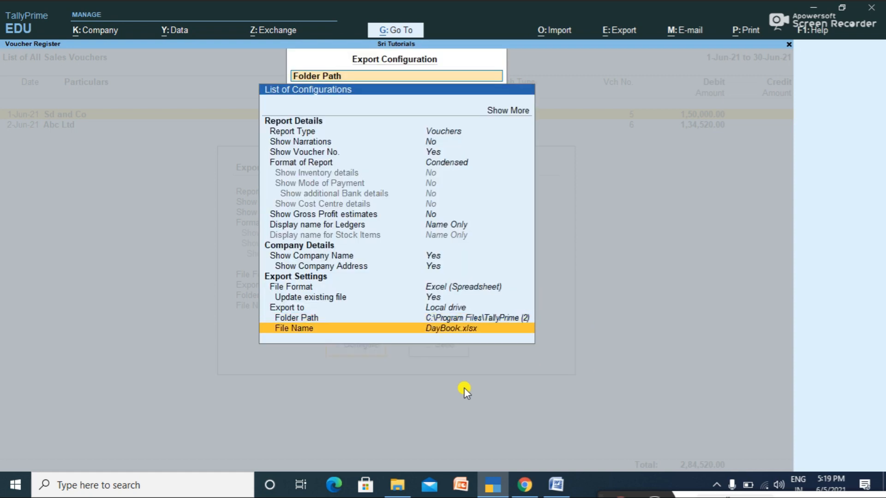
key("Escape")
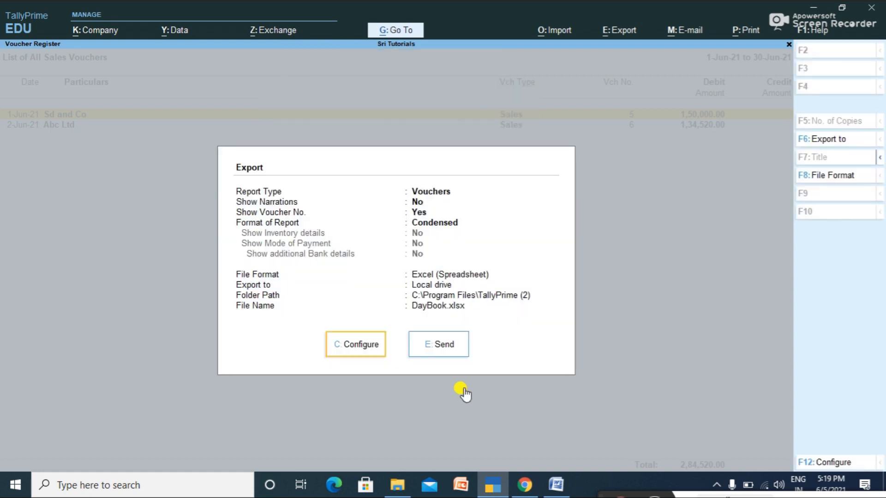
Export the June sales vouchers to the Excel file DayBook.xlsx and close the resulting workbook
left_click(448, 350)
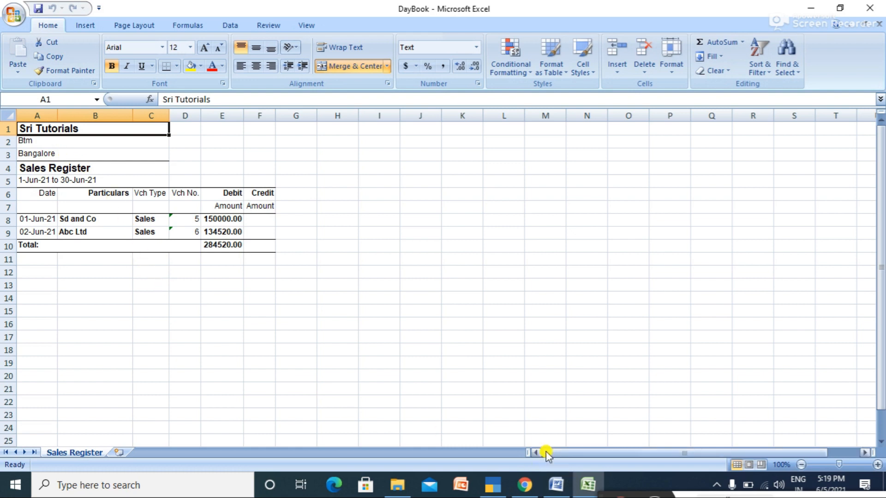
left_click(870, 12)
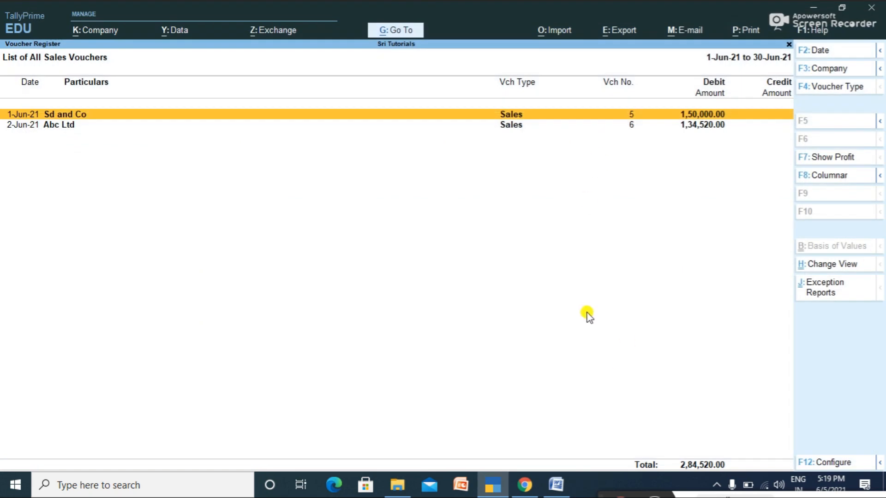
Return to the monthly Sales Register and open the list of April sales vouchers
key("Escape")
key("Up")
key("Up")
key("Return")
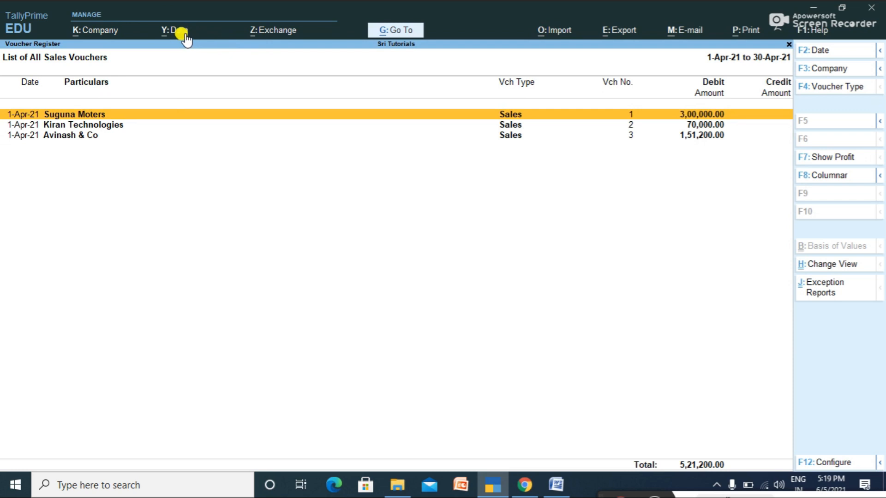
Export the current April sales voucher report to the Excel file DayBook.xlsx
left_click(615, 32)
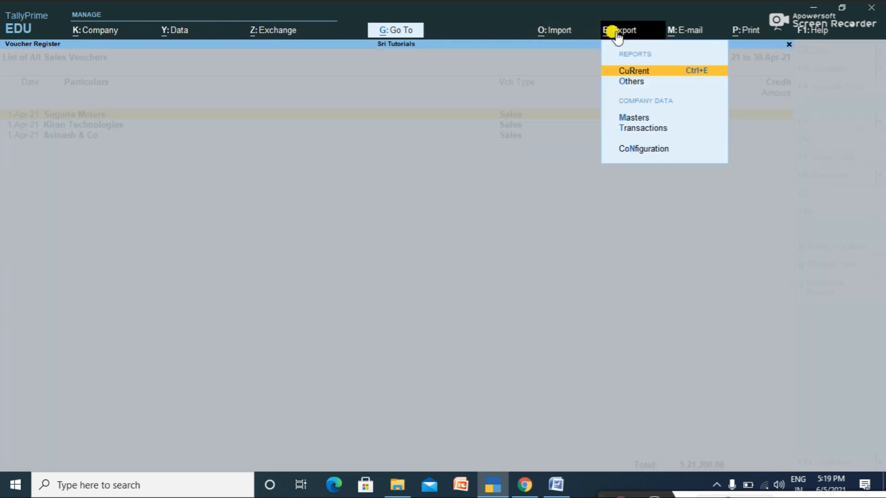
left_click(632, 73)
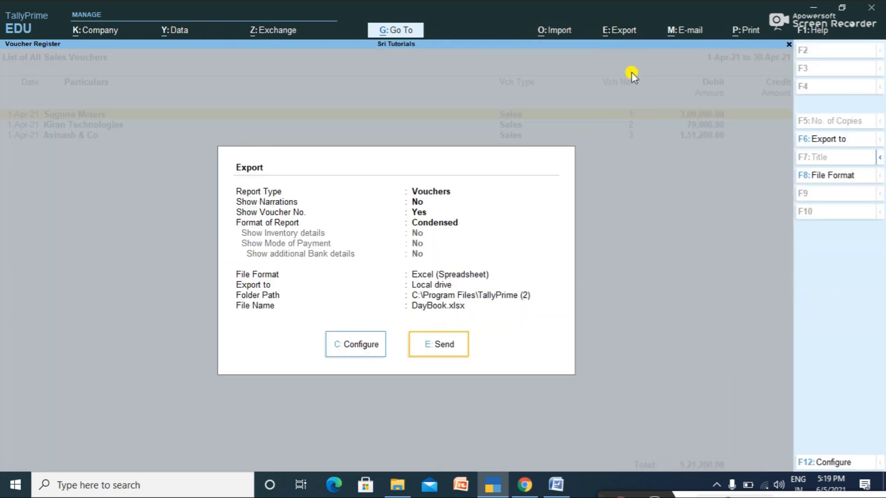
left_click(456, 353)
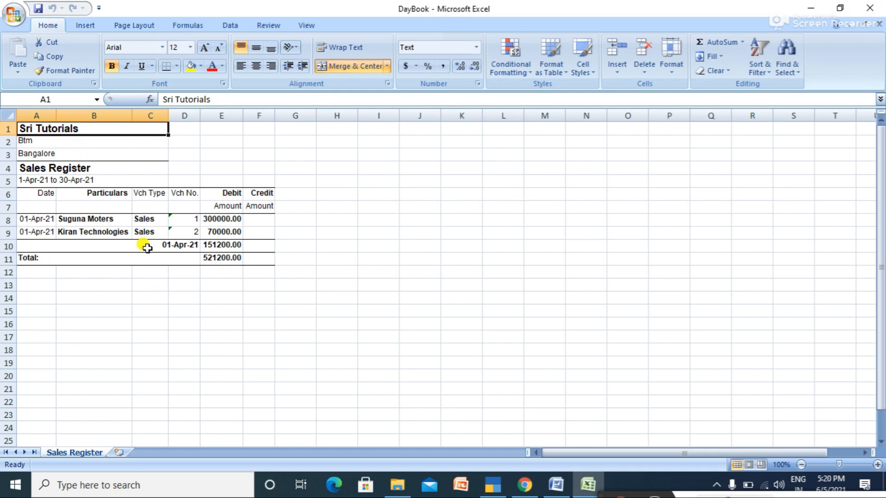
Save a copy of the April Sales Register workbook as "sri traders day book" in the 3D Objects folder
left_click(17, 19)
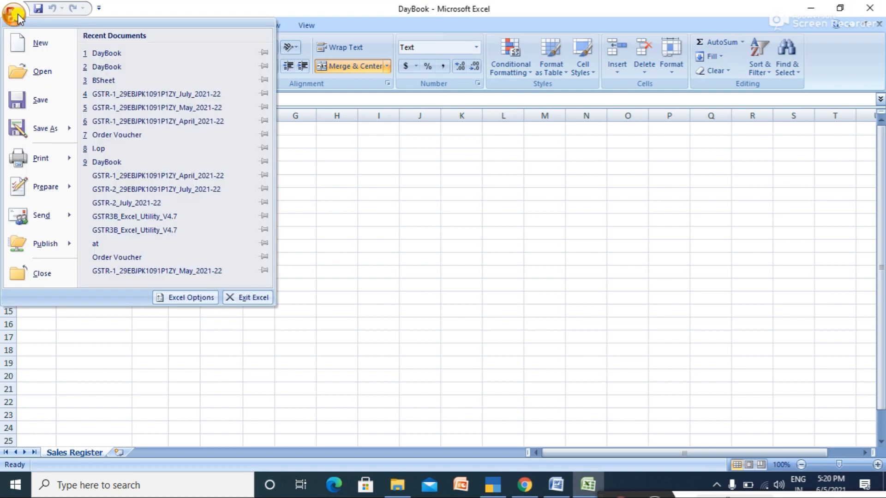
left_click(48, 95)
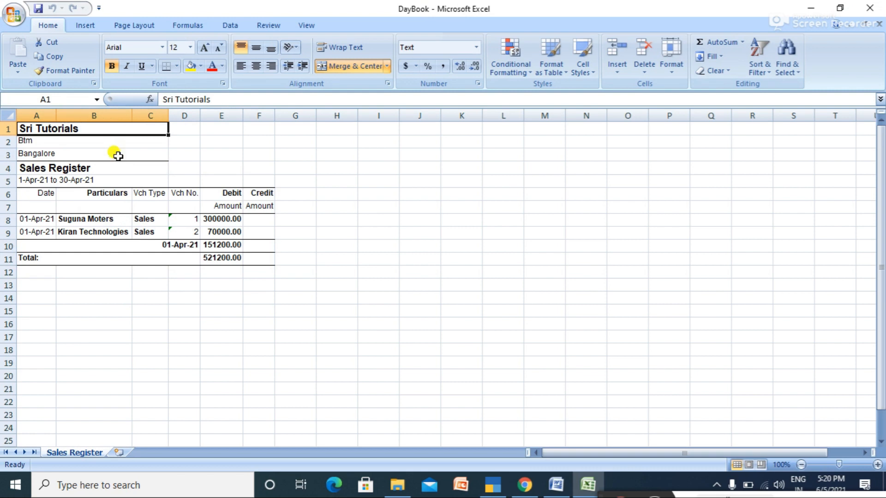
left_click(10, 19)
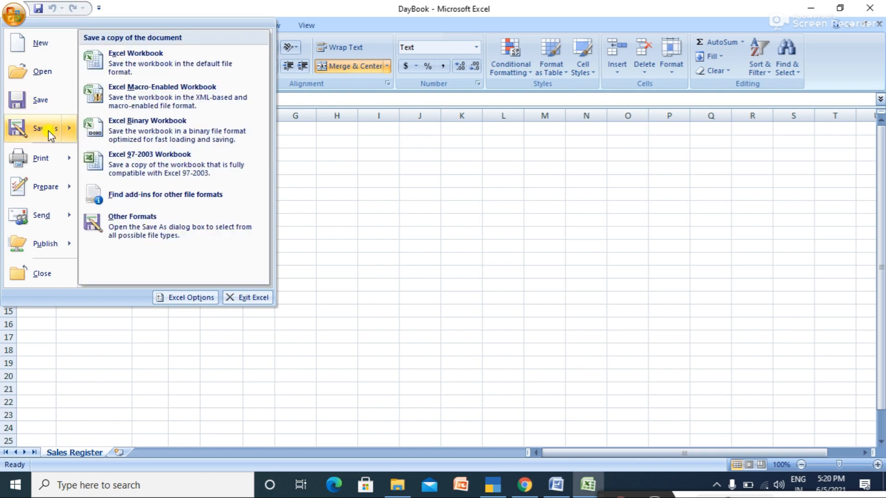
left_click(46, 129)
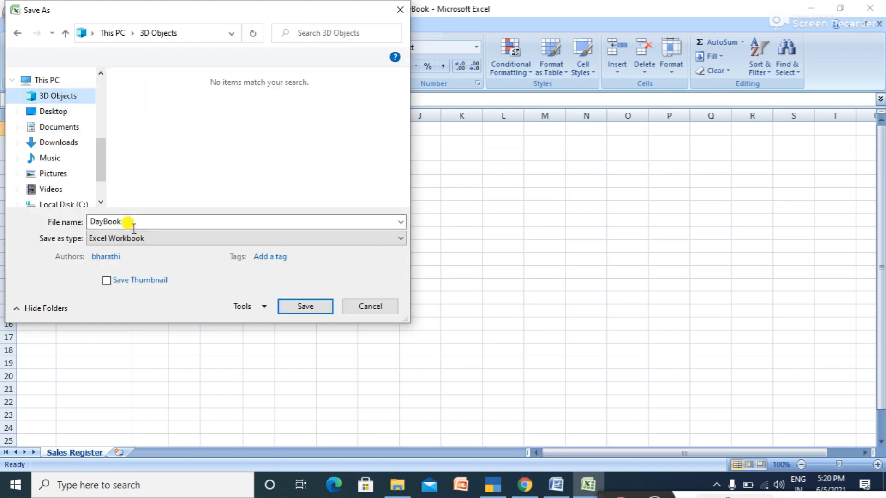
double_click(132, 223)
key("BackSpace")
type("sri ")
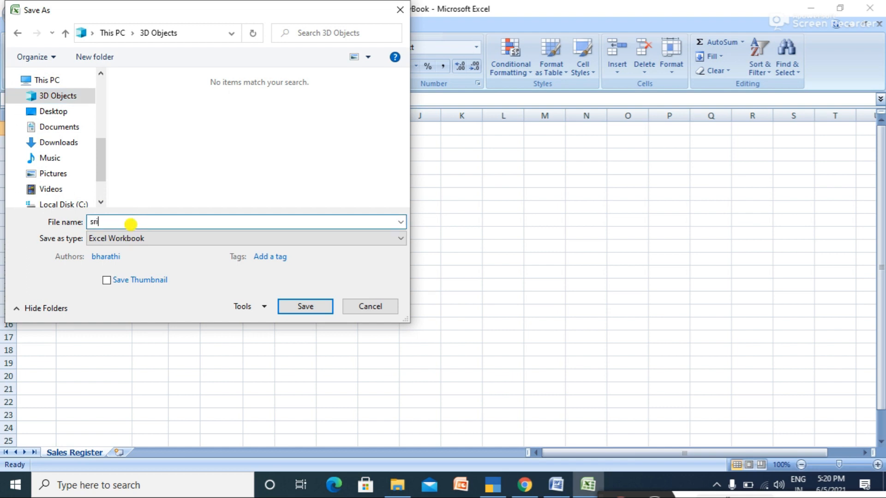
type("traders day book")
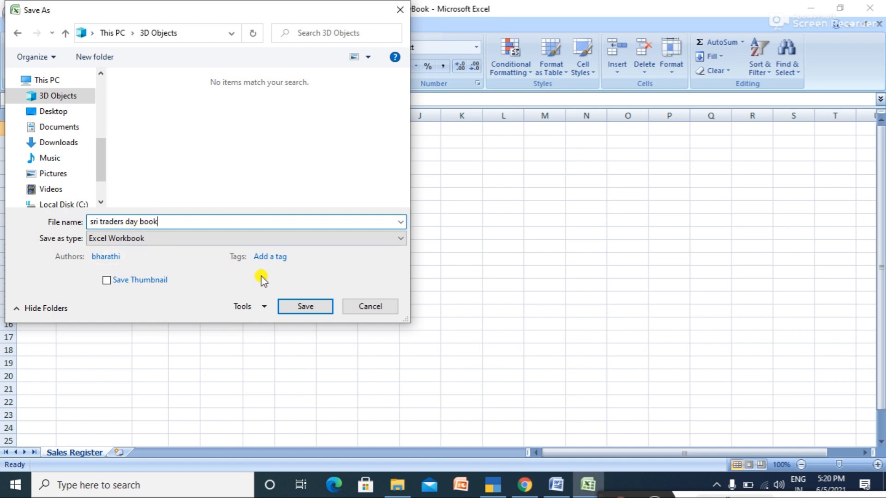
left_click(296, 308)
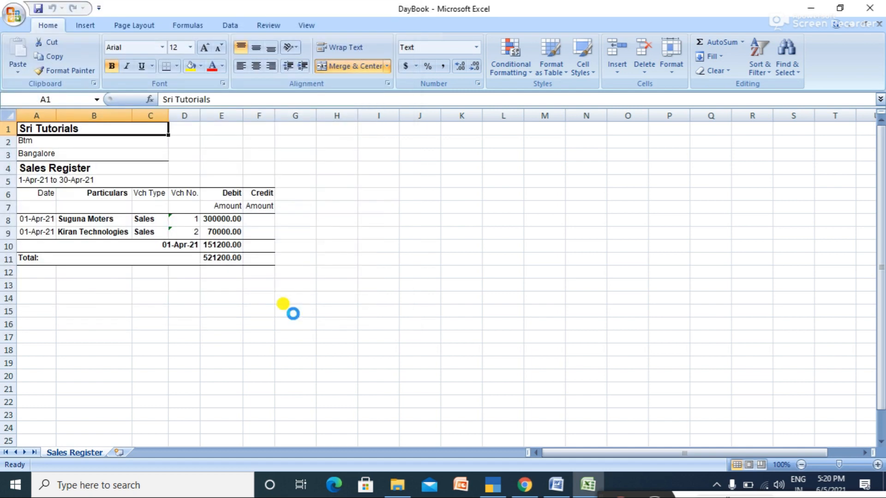
Close the workbook and open the June purchase vouchers from the Purchase Register in TallyPrime
left_click(870, 9)
key("Down")
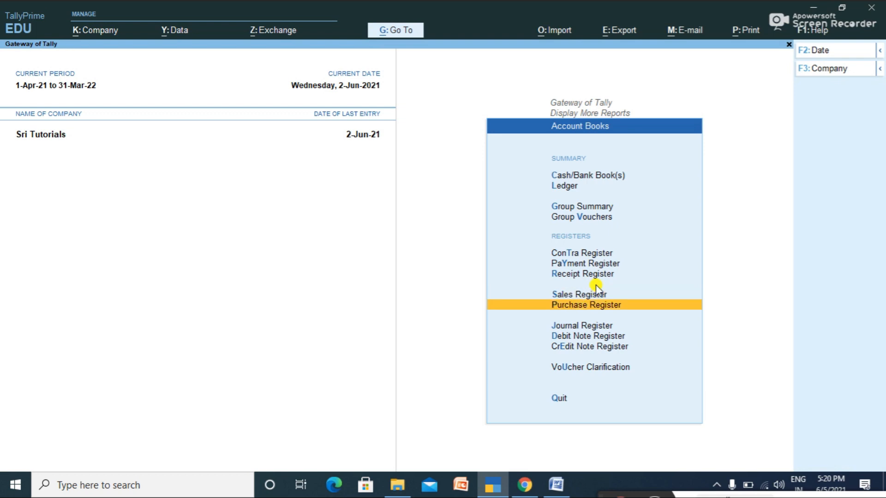
key("Return")
key("Return")
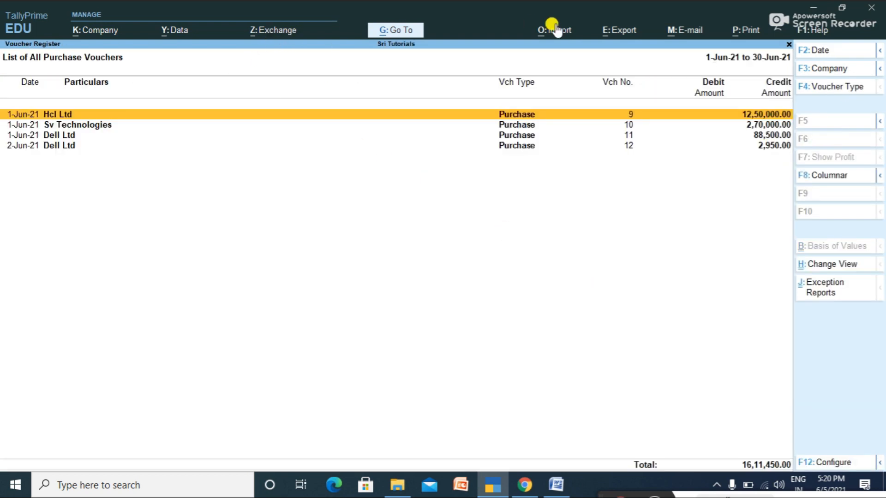
Export the current June purchase voucher report to the Excel file DayBook.xlsx
left_click(612, 29)
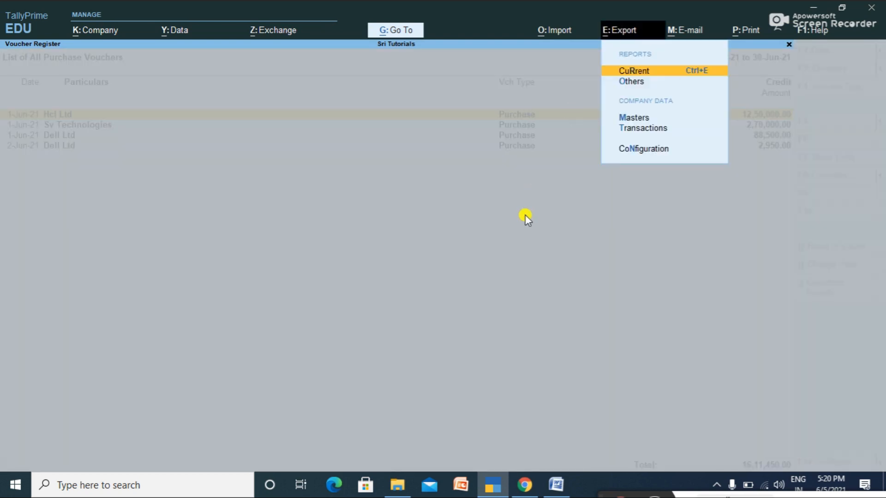
key("Return")
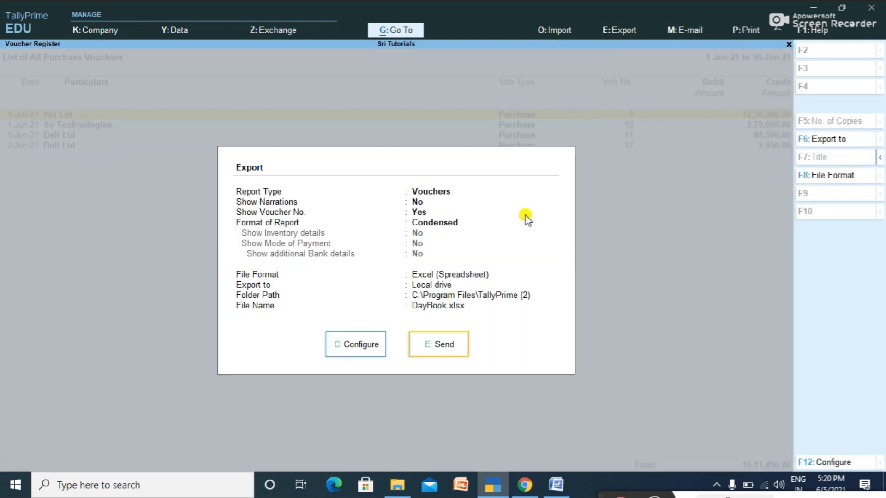
left_click(441, 346)
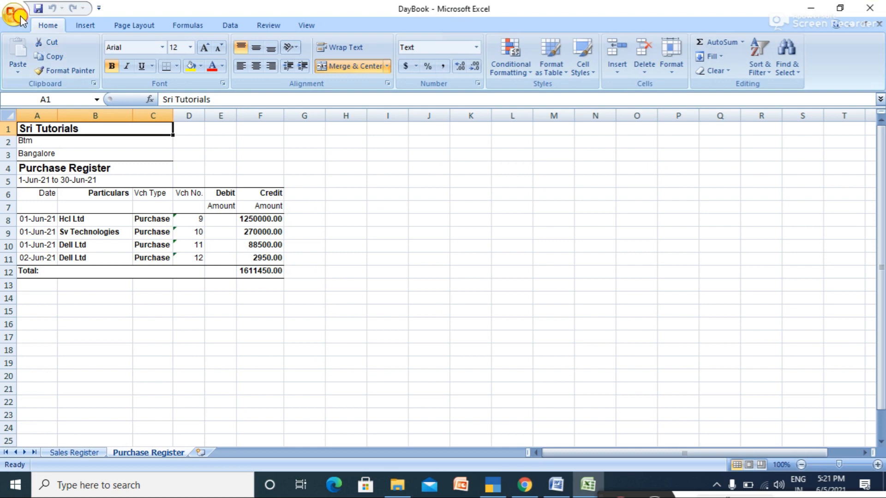
Save a copy of the June Purchase Register workbook as "DayBook sri traders" on the Desktop and close the workbook
left_click(14, 14)
left_click(43, 131)
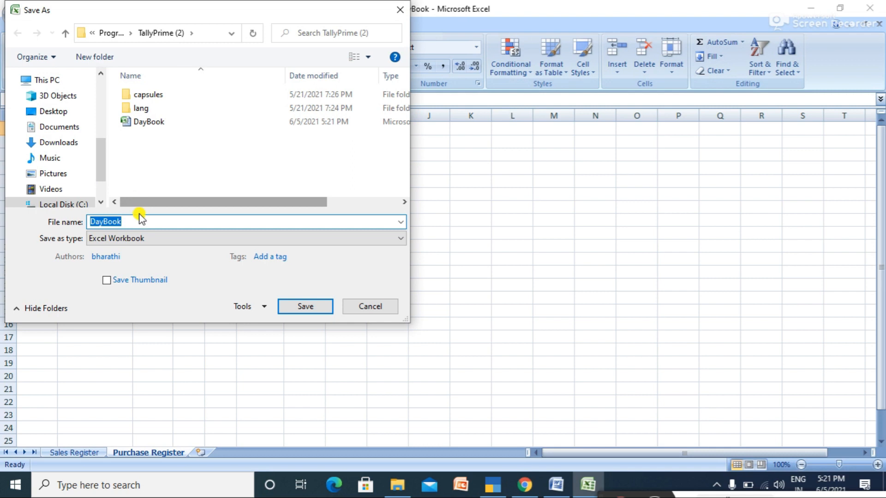
left_click(139, 222)
type("s")
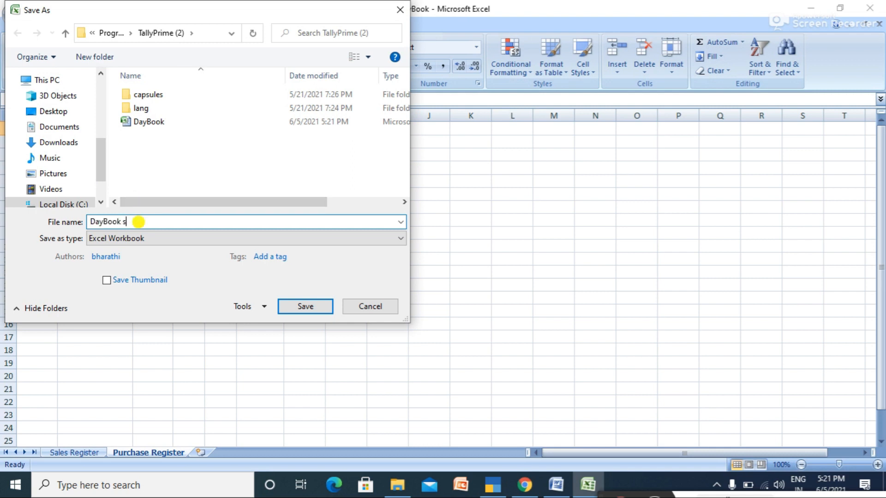
type("ri traders")
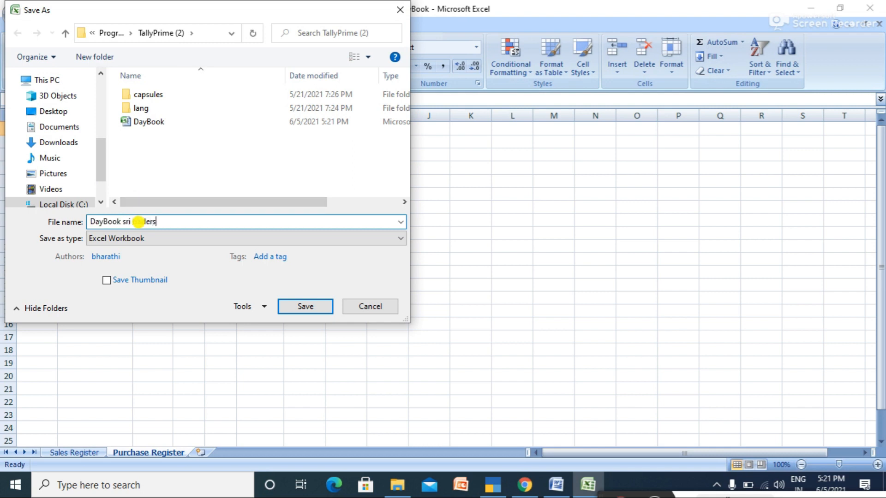
left_click(64, 112)
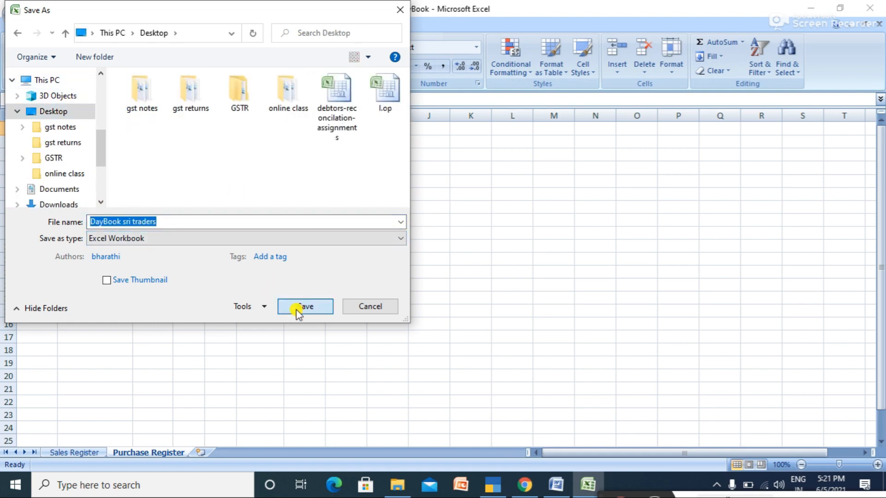
left_click(298, 307)
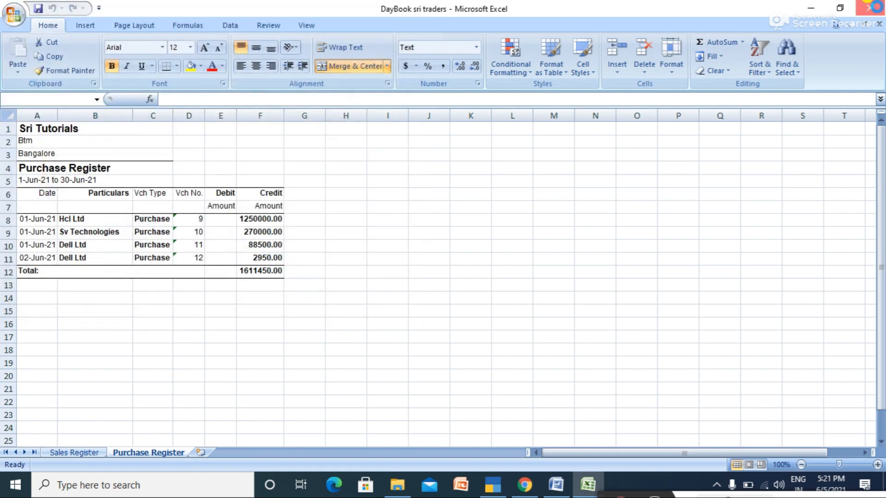
left_click(871, 7)
Leave the Purchase Register in TallyPrime and open the GSTR-1 report from the GST reports
key("Escape")
key("Escape")
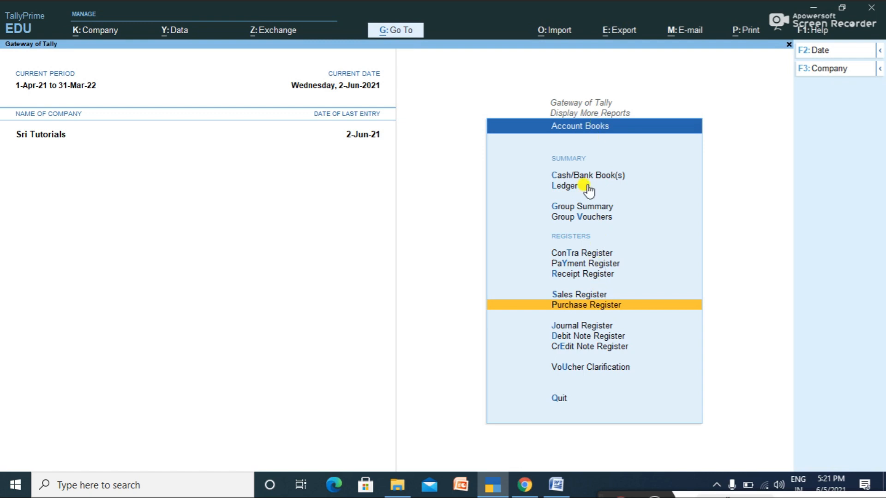
key("Escape")
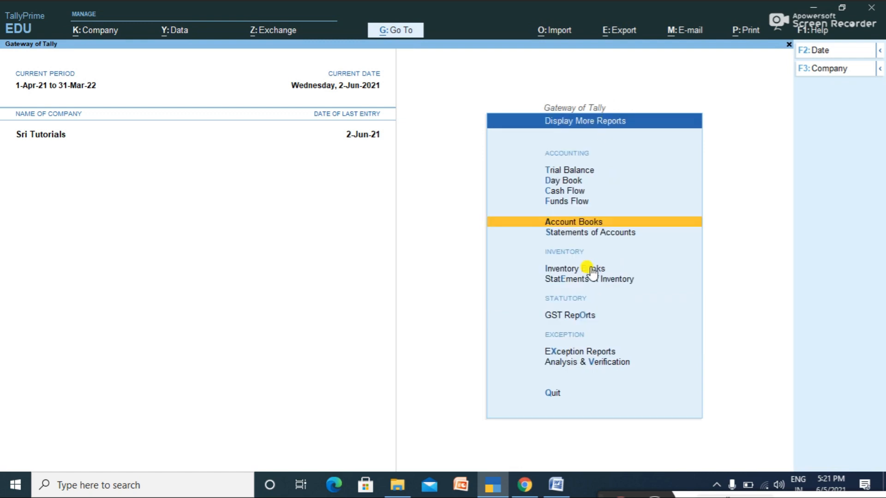
key("Escape")
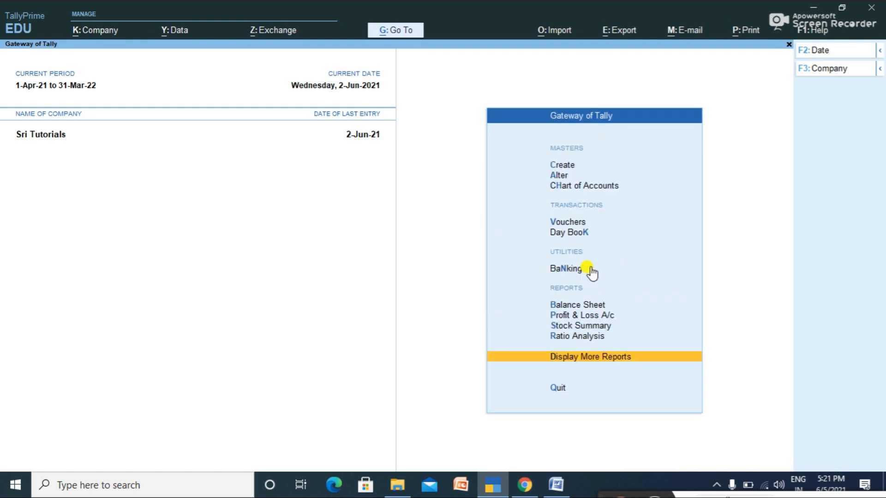
left_click(590, 359)
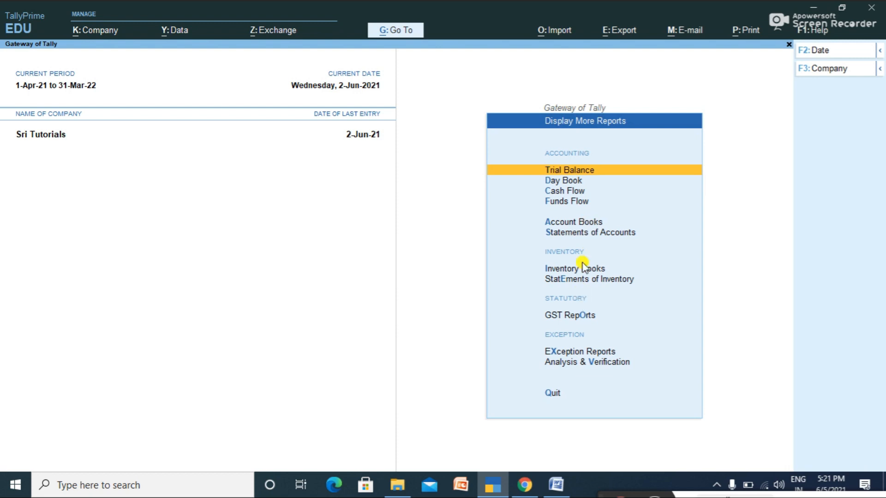
left_click(577, 317)
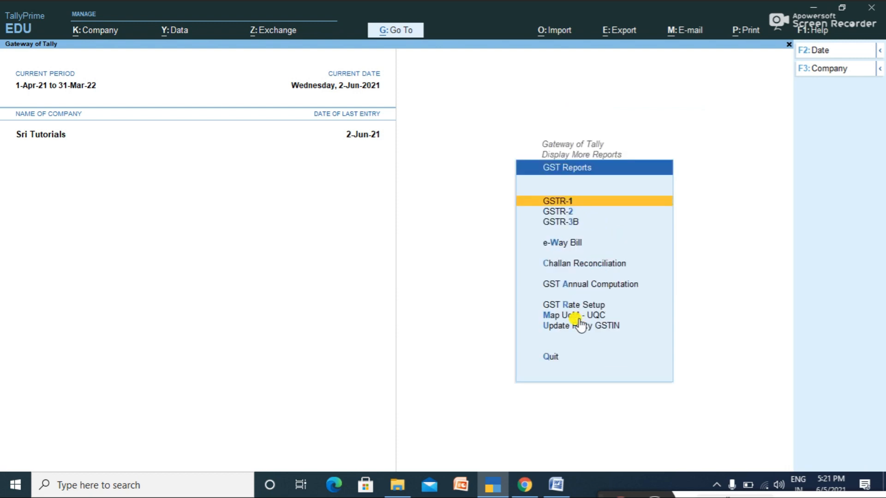
left_click(579, 318)
key("Return")
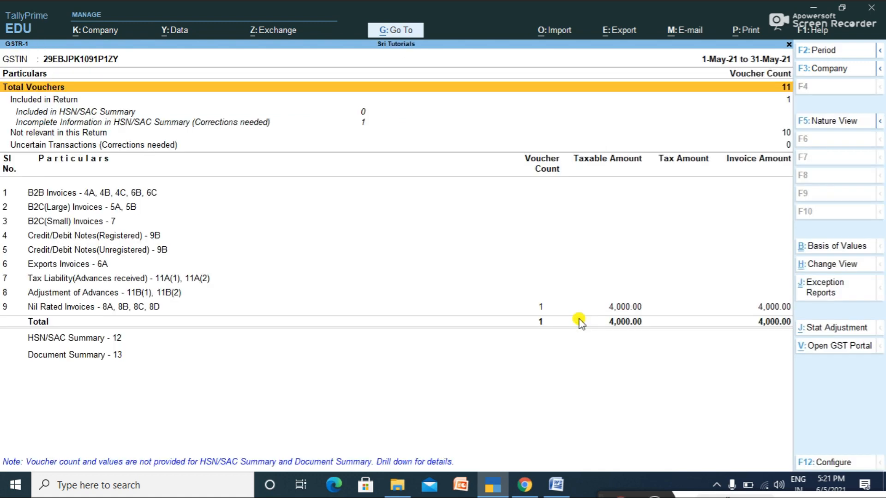
Set the GSTR-1 report period from 1-4-2021 to 31-5-2021
left_click(828, 51)
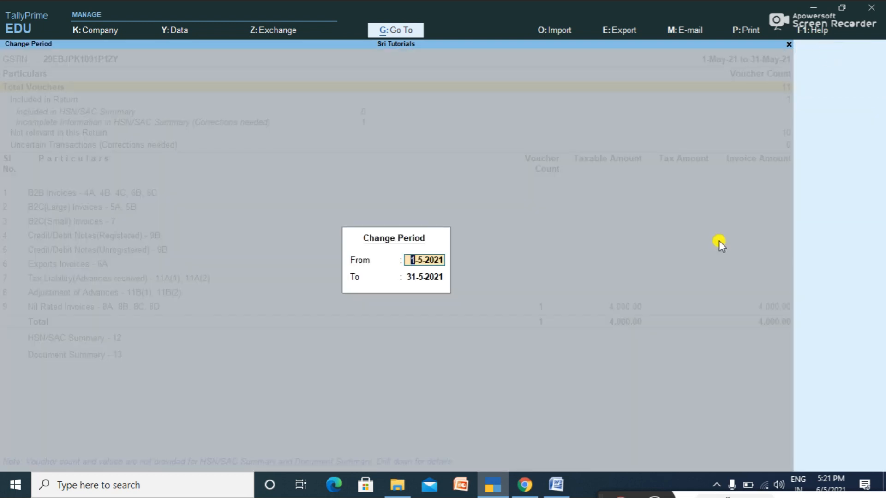
type("1-4-2021")
key("Return")
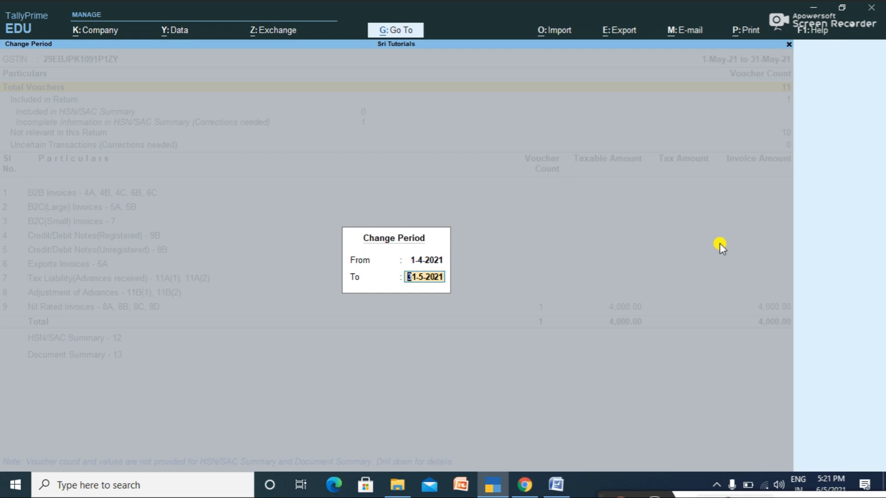
key("Return")
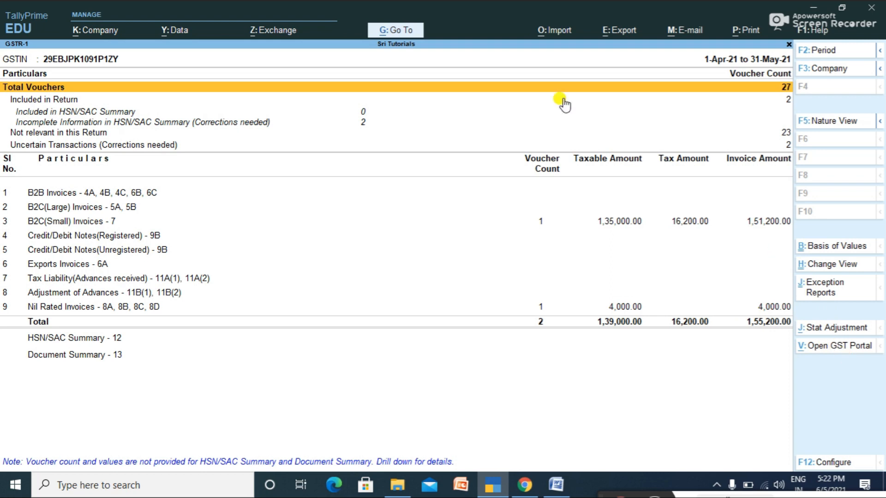
Export the GSTR-1 e-return for all vouchers as an Excel spreadsheet to C:\Program Files\TallyPrime (2), without the document summary
left_click(616, 31)
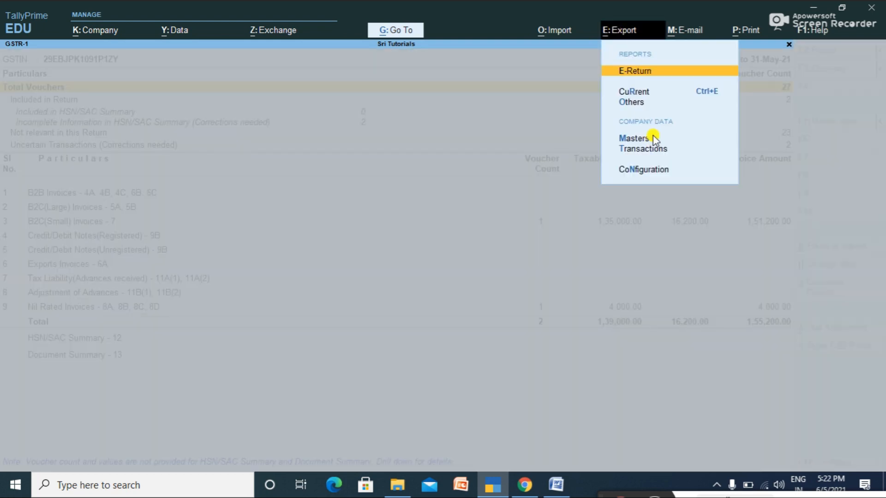
left_click(655, 72)
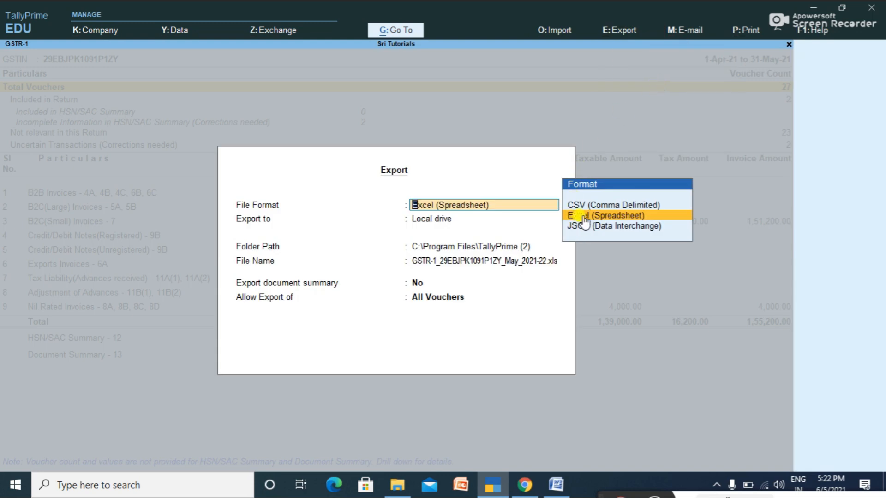
key("Return")
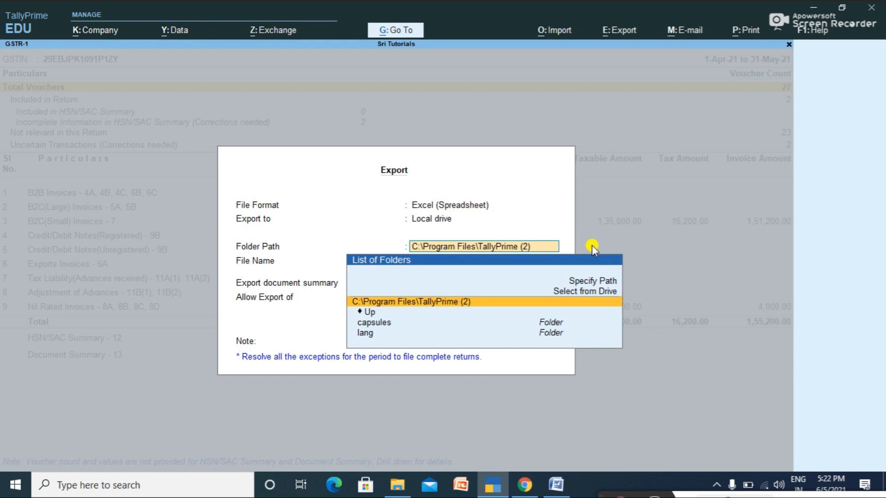
key("Return")
key("Return")
key("Return")
key("Return")
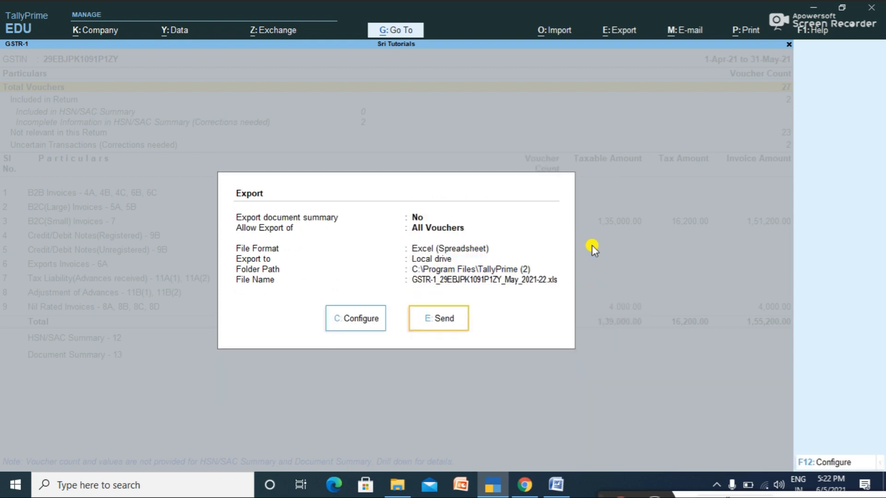
left_click(447, 324)
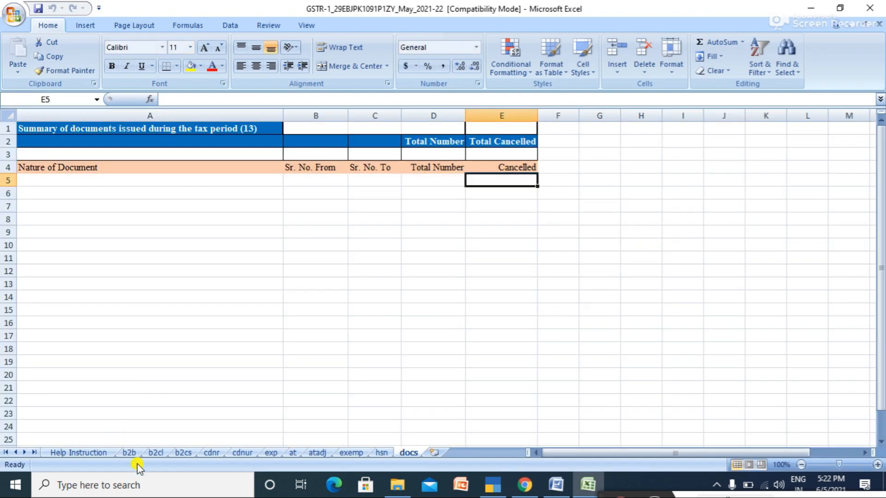
Examine the b2b, b2cl, cdnur and b2cs sheets of the exported GSTR-1 workbook
left_click(129, 453)
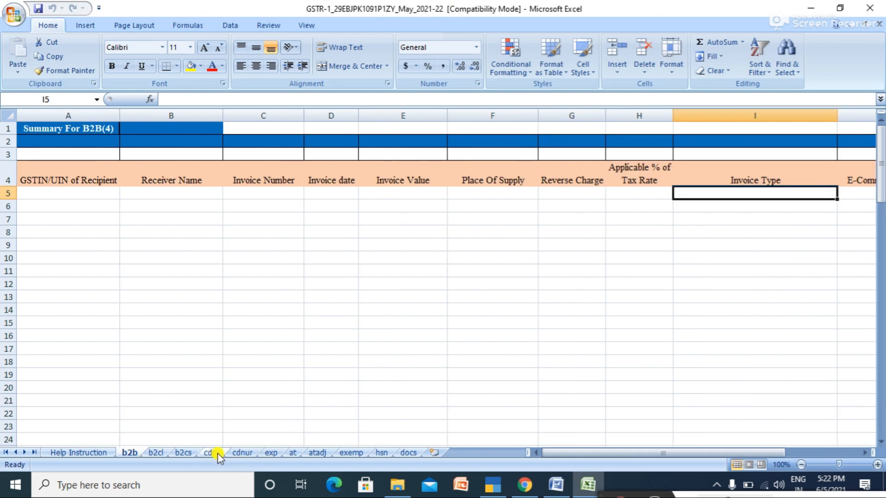
left_click(156, 452)
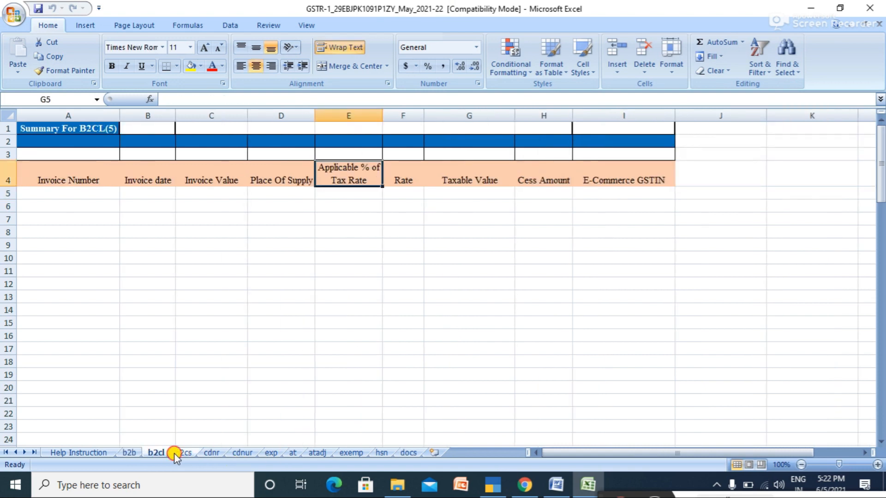
left_click(173, 453)
left_click(244, 452)
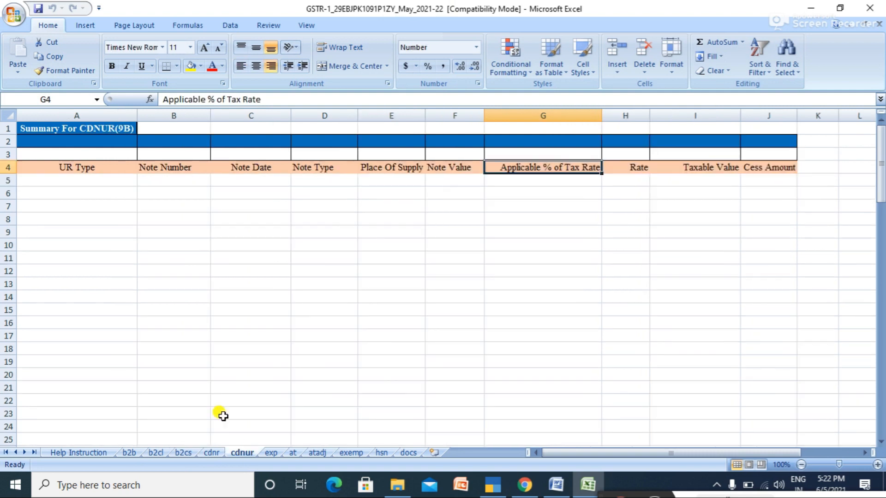
left_click(185, 453)
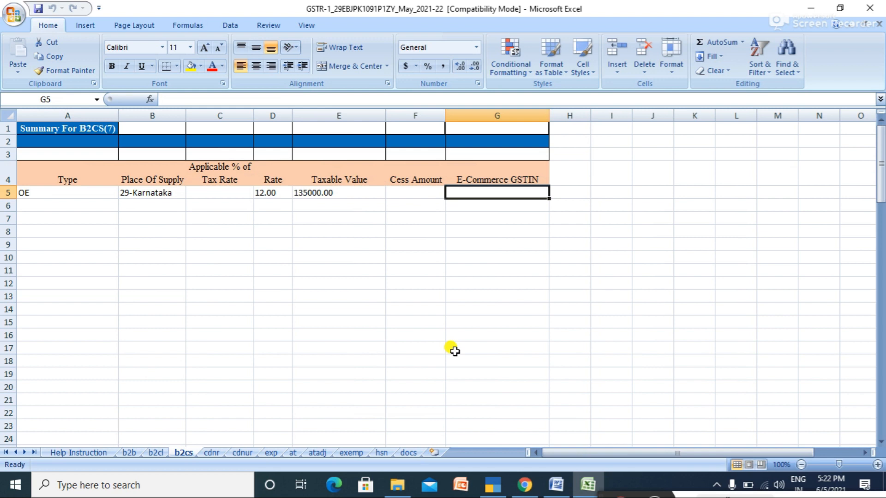
Save the GSTR-1 workbook, store a copy on the Desktop as an Excel 97-2003 Workbook despite compatibility differences, and close it
left_click(22, 19)
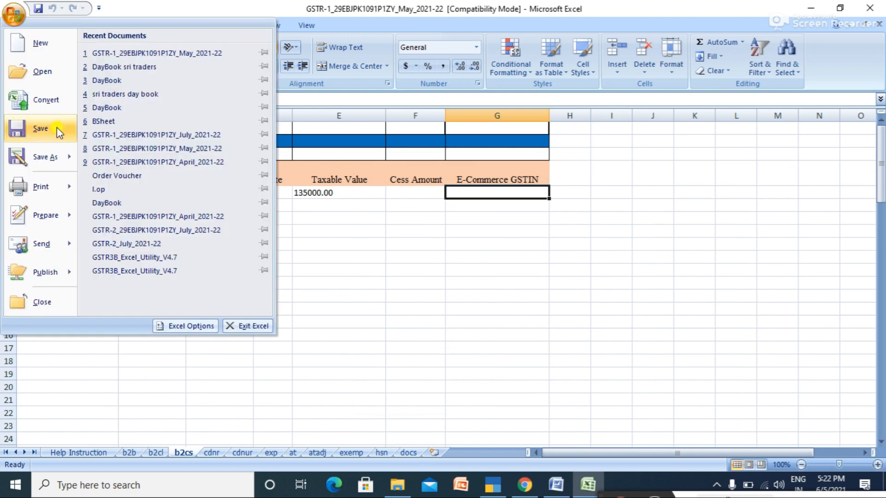
left_click(41, 128)
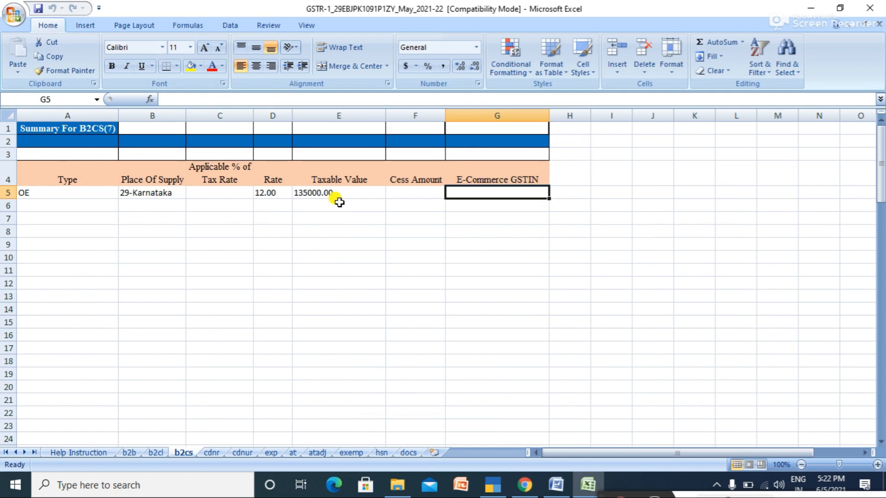
left_click(14, 19)
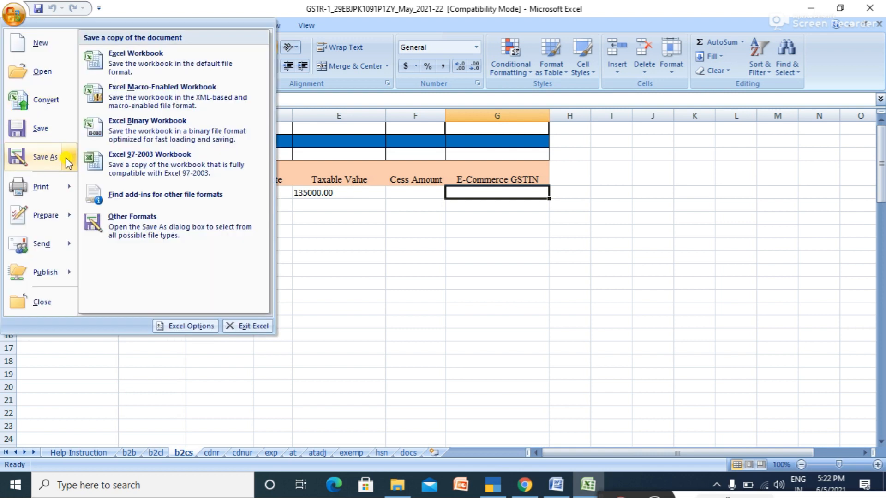
left_click(52, 159)
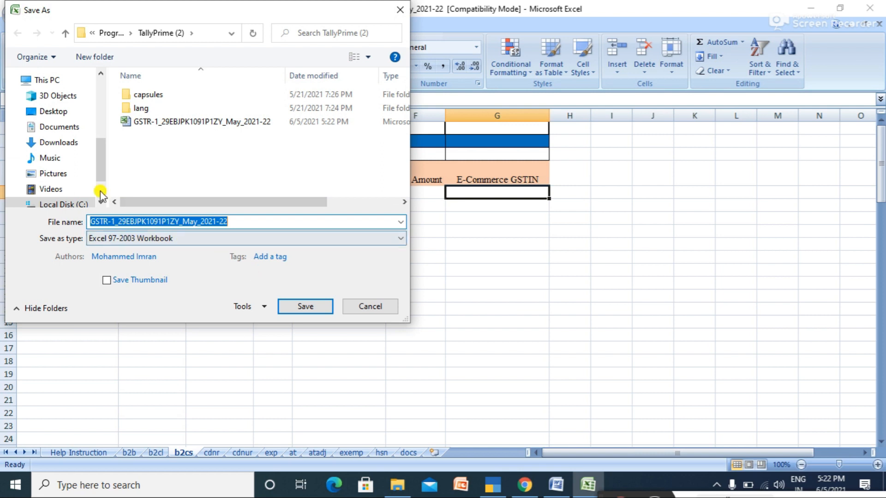
left_click(66, 112)
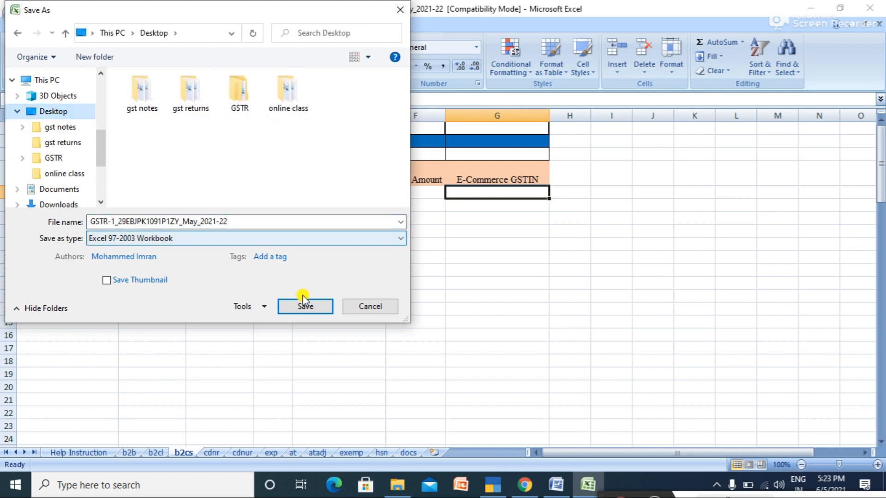
left_click(302, 307)
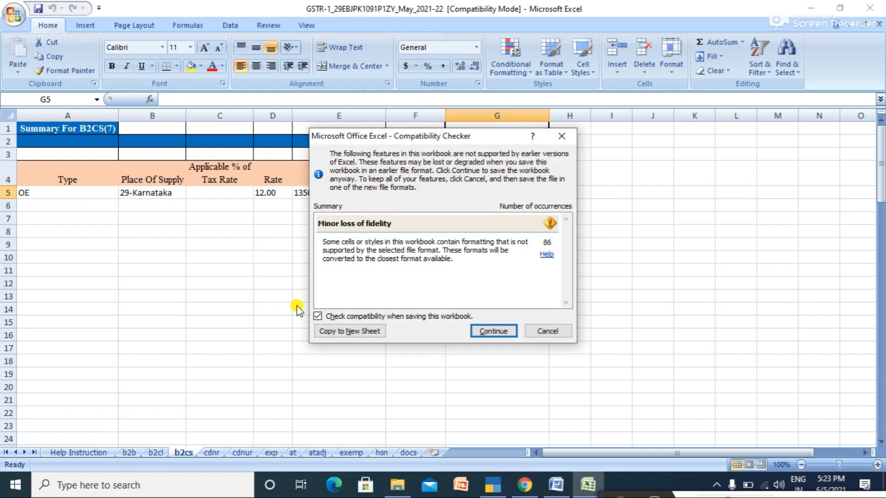
left_click(493, 332)
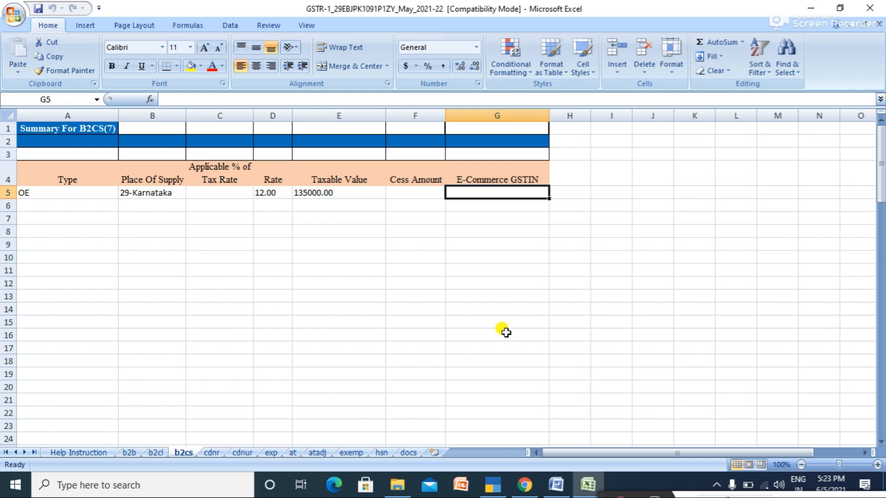
left_click(870, 7)
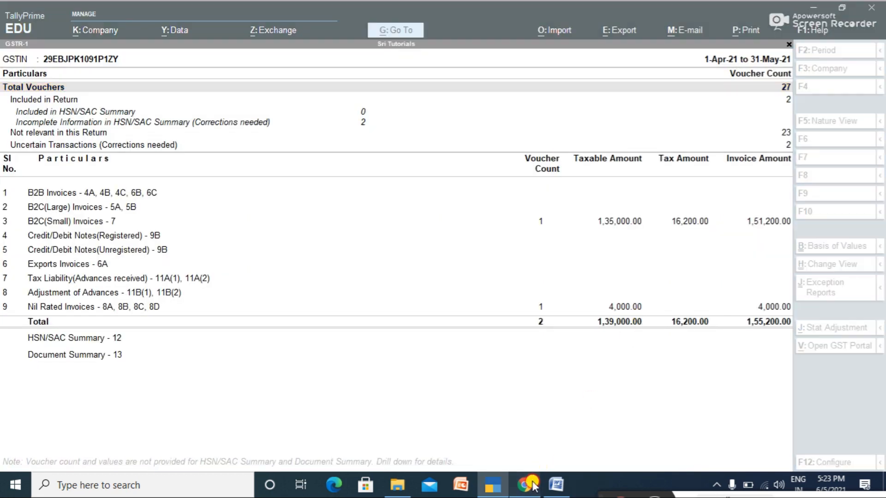
Switch to Gmail in Chrome and start a new message addressed to the backup sender's e-mail contact
left_click(531, 485)
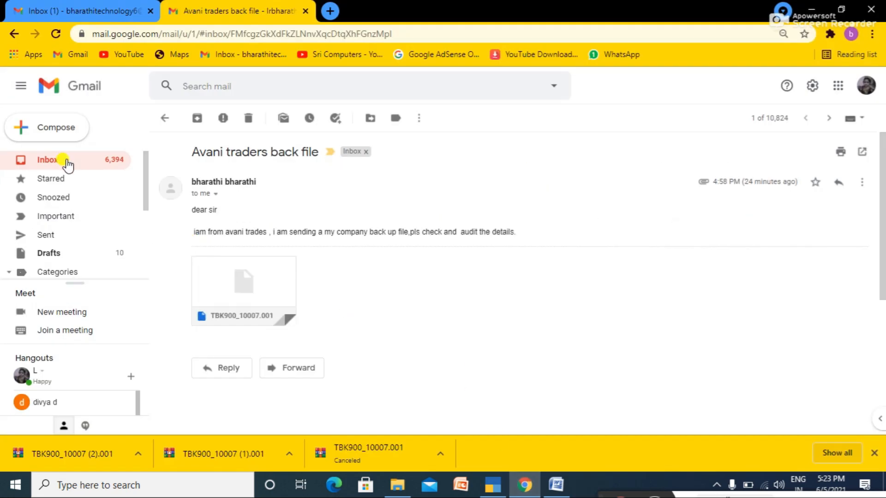
left_click(61, 133)
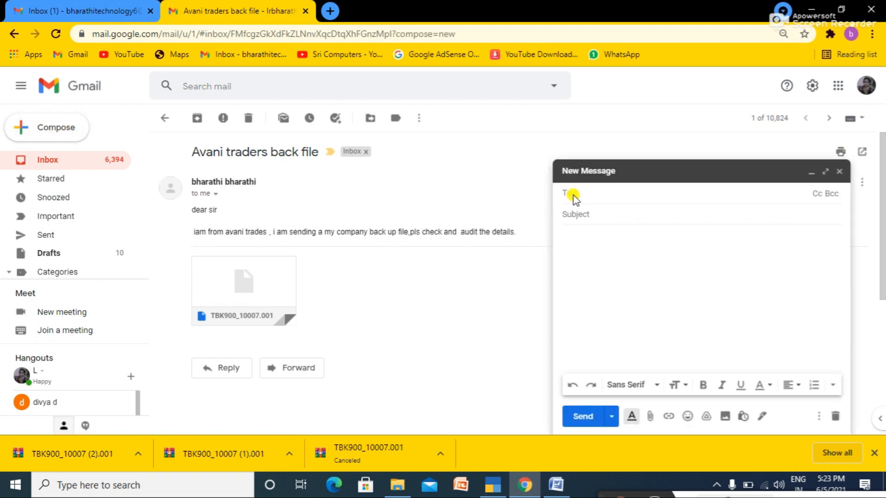
type("bh")
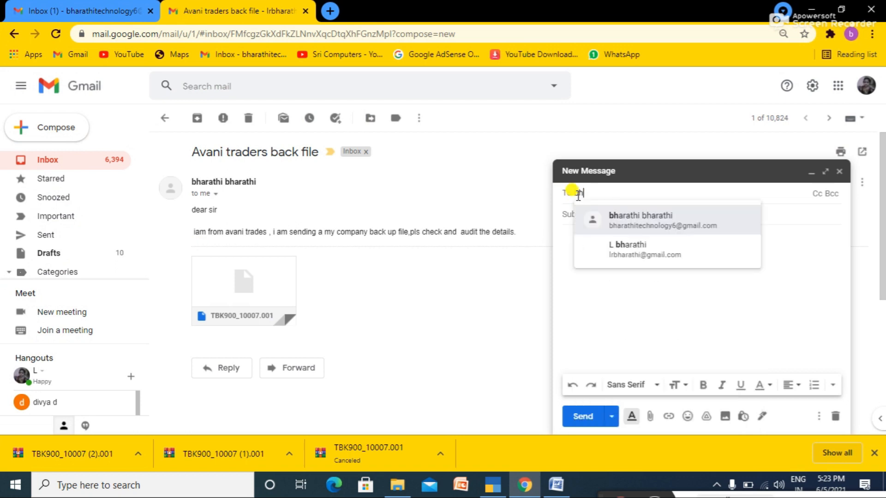
left_click(626, 226)
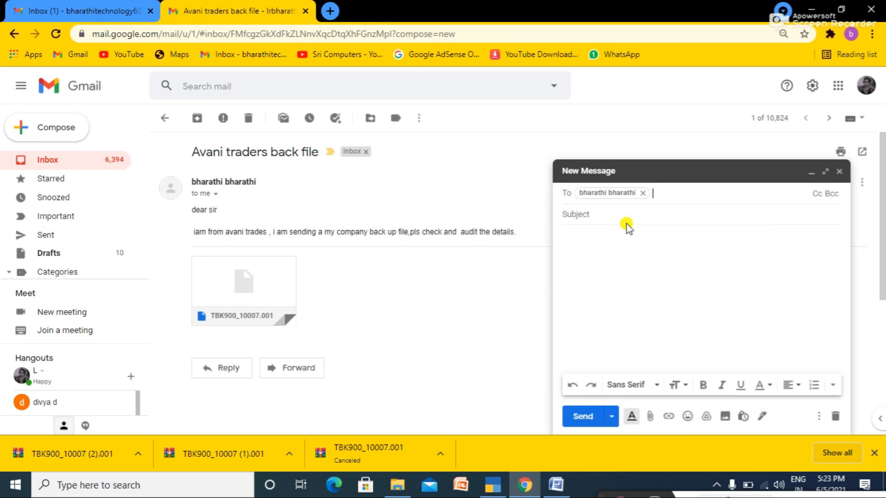
Enter "purchase and sales registers" as the subject of the new message, without a month at the end
left_click(605, 214)
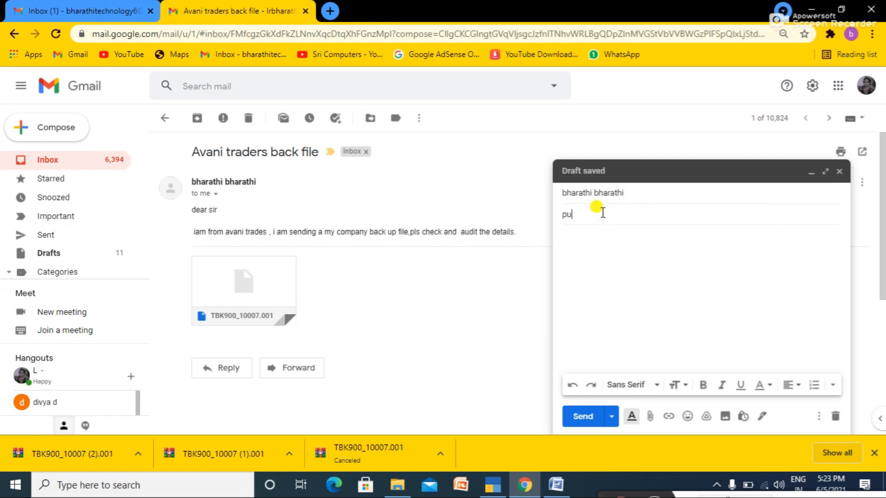
type("purchase and sales registers fo")
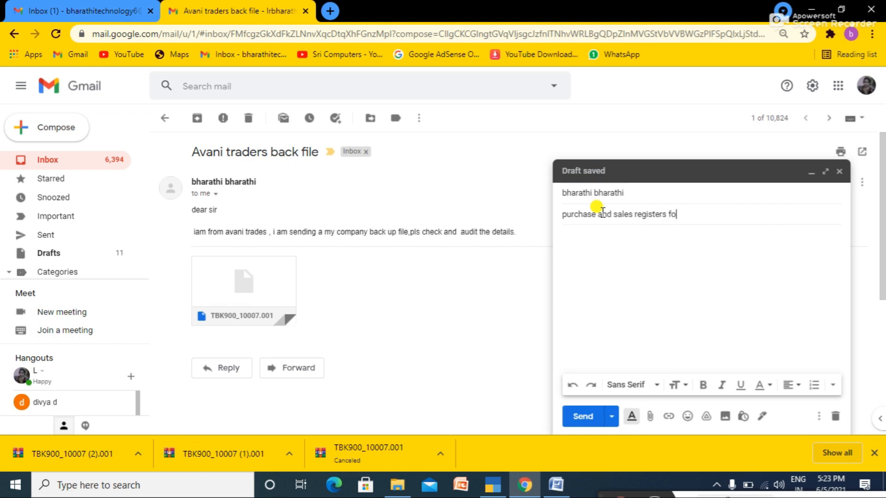
type("r jun")
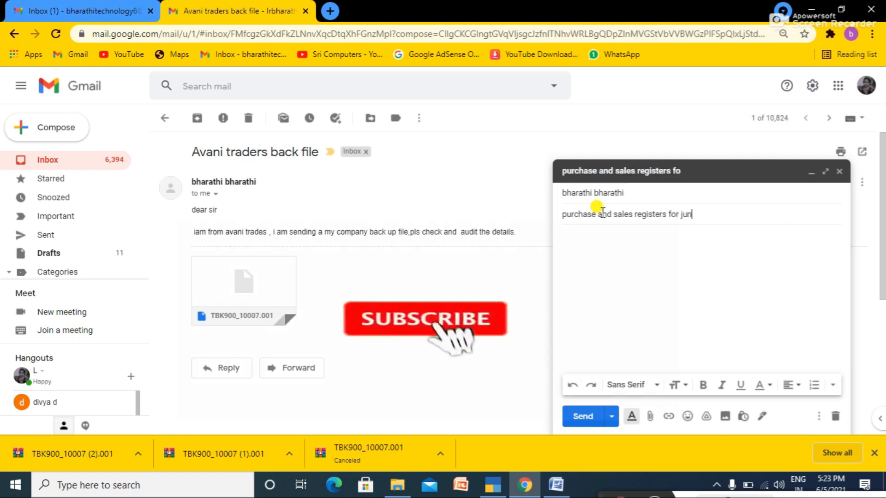
key("BackSpace")
key("BackSpace")
key("BackSpace")
key("BackSpace")
key("BackSpace")
key("BackSpace")
key("BackSpace")
type("june")
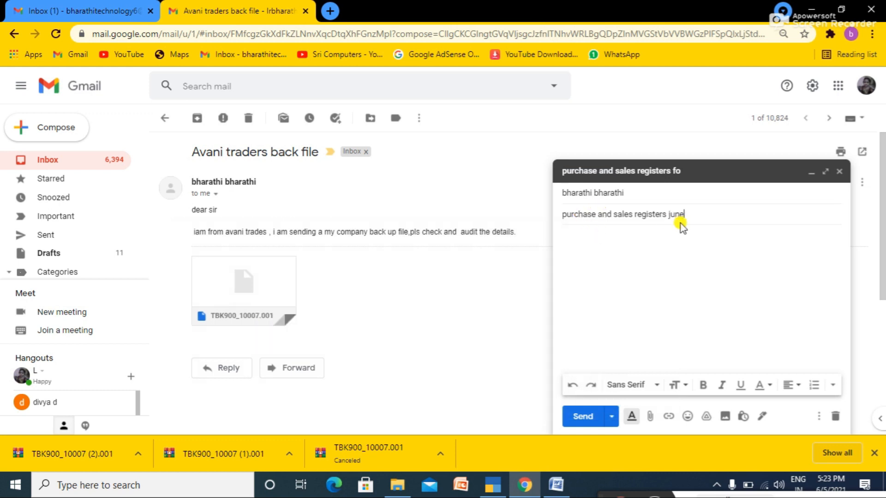
key("BackSpace")
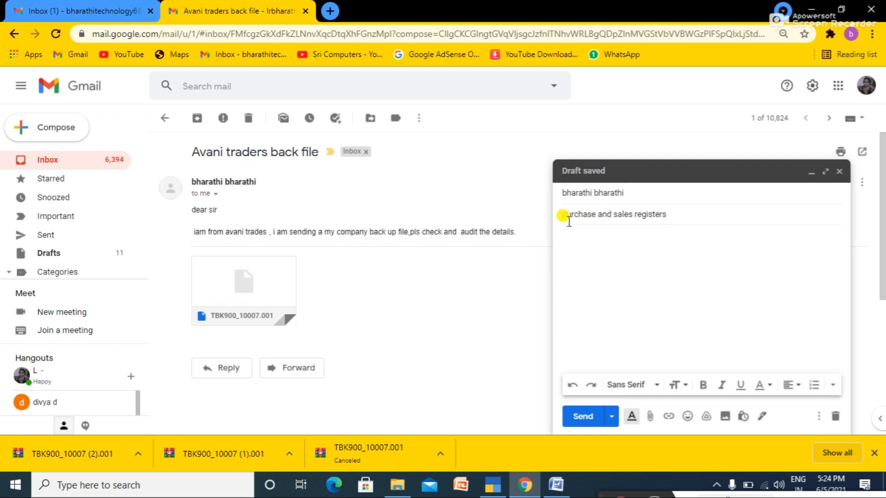
Put the month at the start of the subject so it reads "April purchase and sales registers"
left_click(565, 216)
type("aprila")
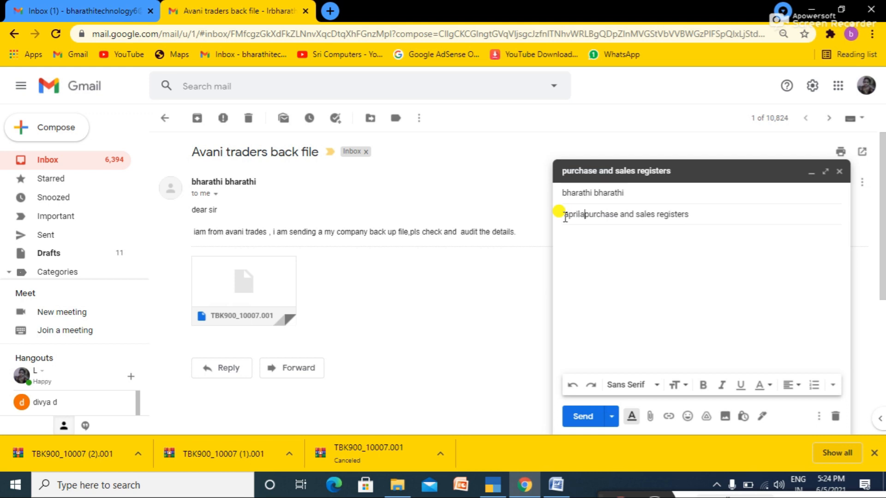
right_click(577, 216)
left_click(585, 228)
left_click(596, 241)
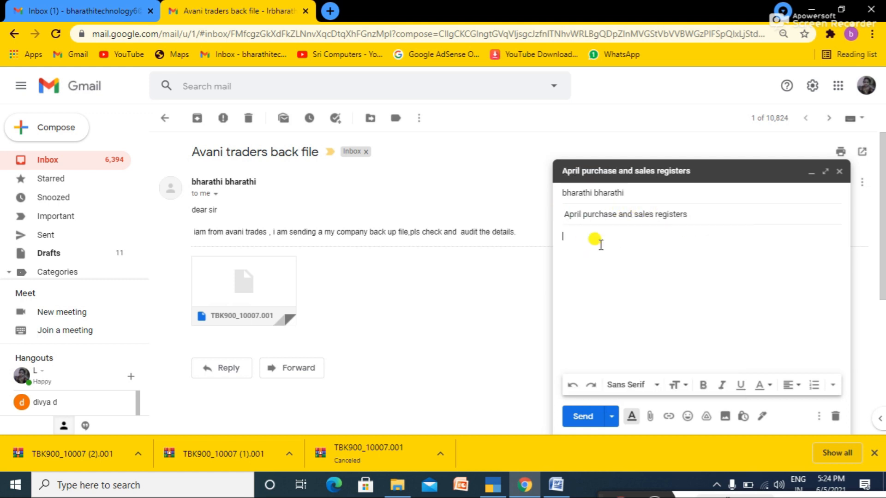
Attach the DayBook sri traders workbook from the Desktop to the message
left_click(652, 412)
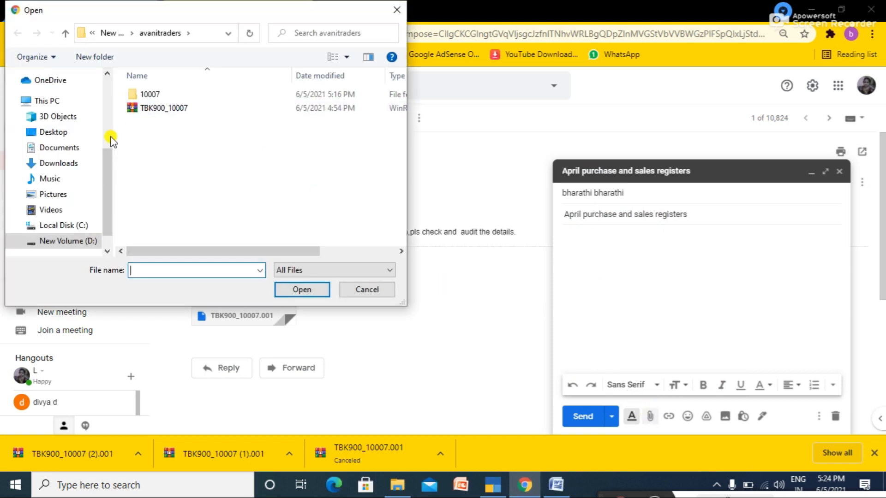
left_click(73, 133)
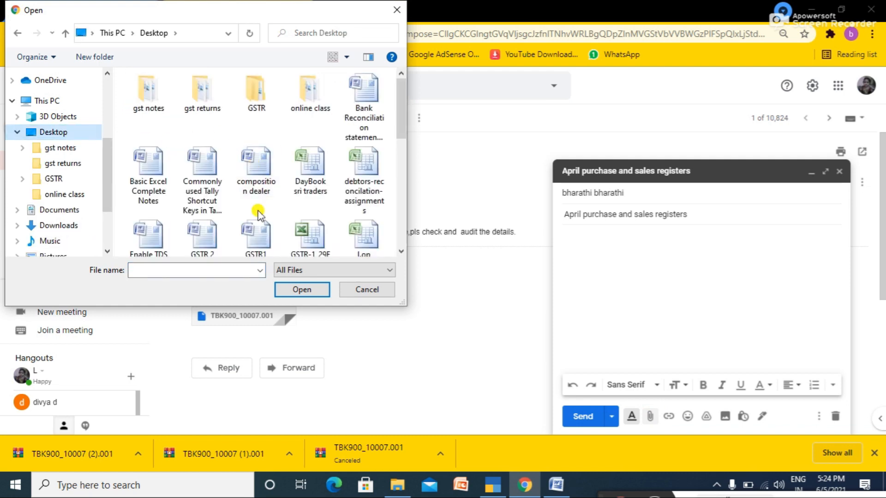
left_click(311, 185)
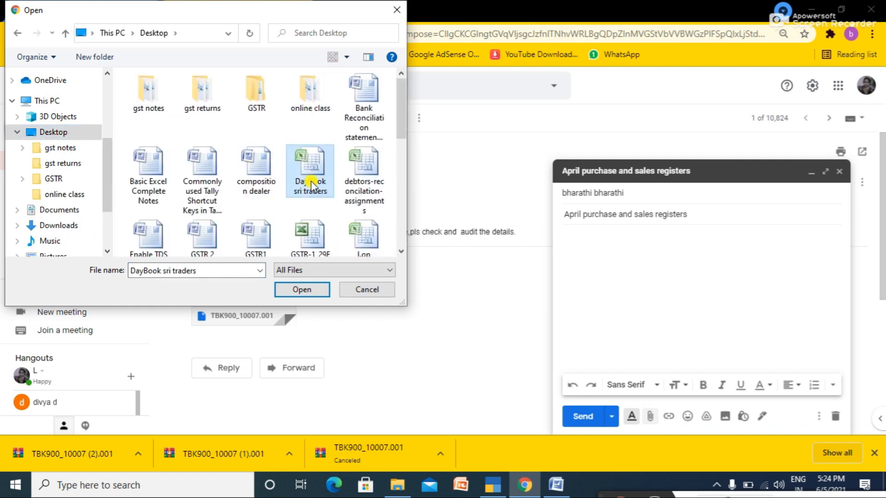
left_click(304, 290)
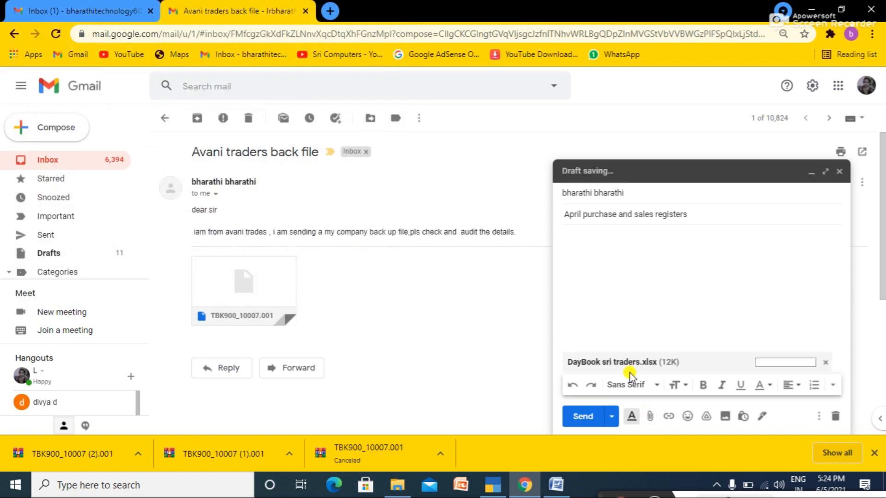
Attach the May 2021-22 GSTR-1 workbook from the Desktop as well
left_click(650, 418)
scroll(313, 184, "down", 2)
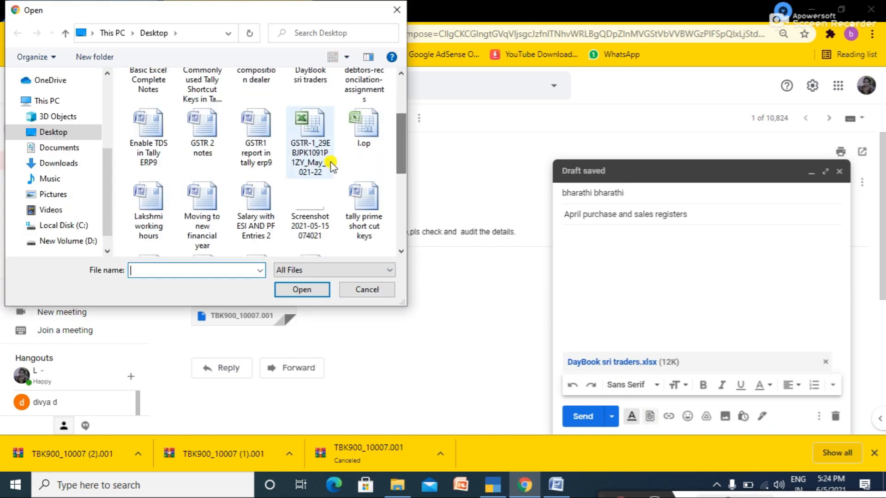
left_click(315, 165)
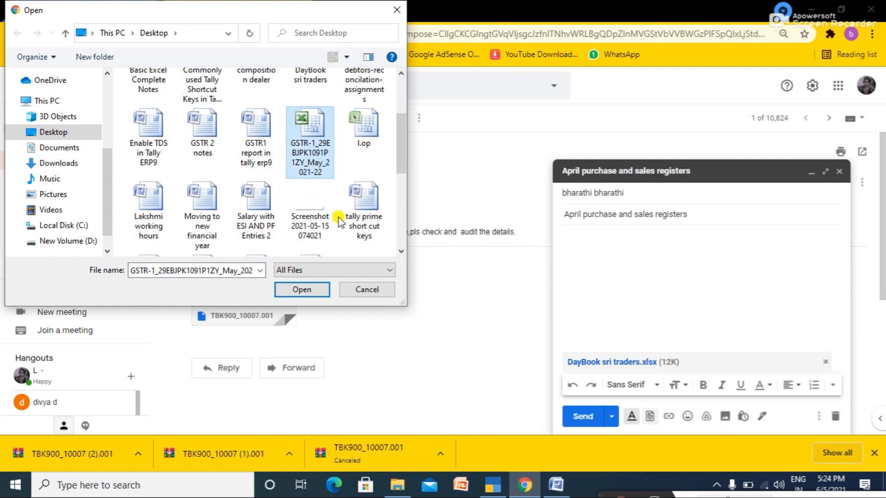
left_click(304, 292)
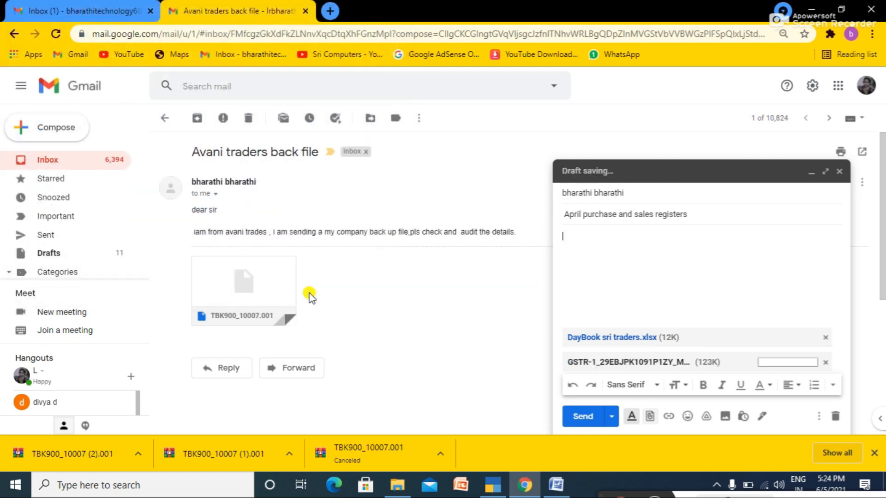
Send the message with its two attached workbooks, without adding any further file
left_click(650, 417)
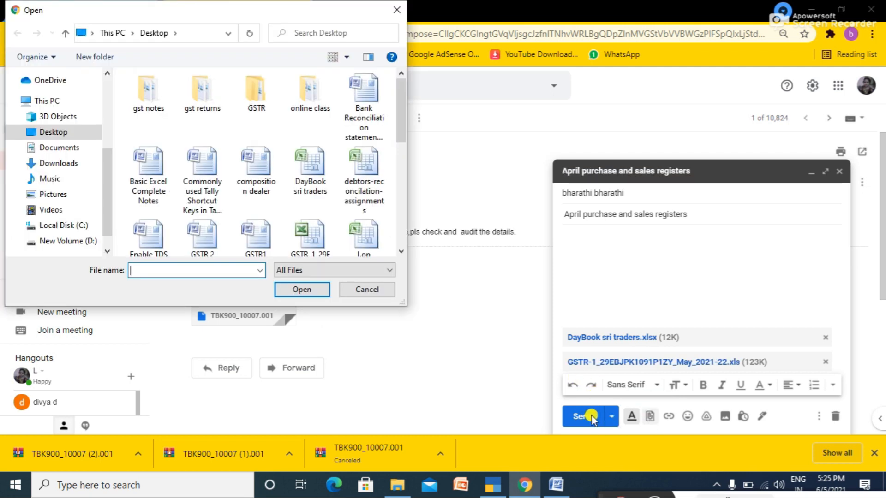
left_click(592, 418)
left_click(364, 290)
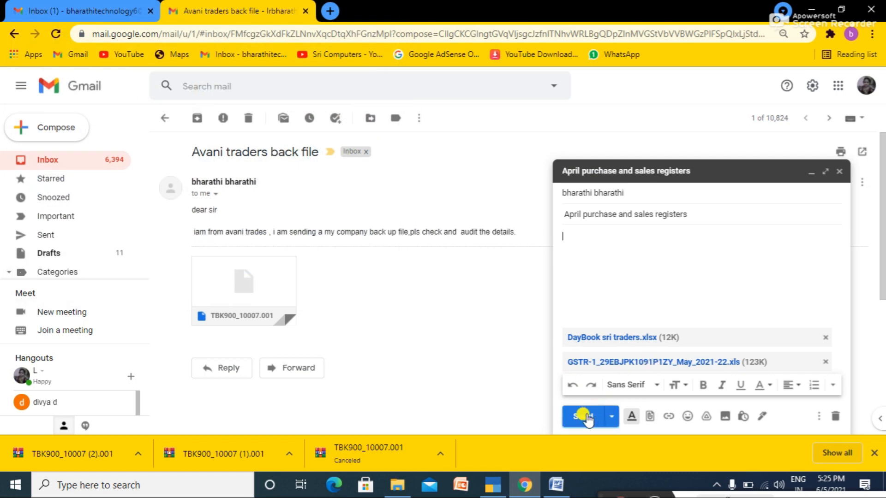
left_click(585, 416)
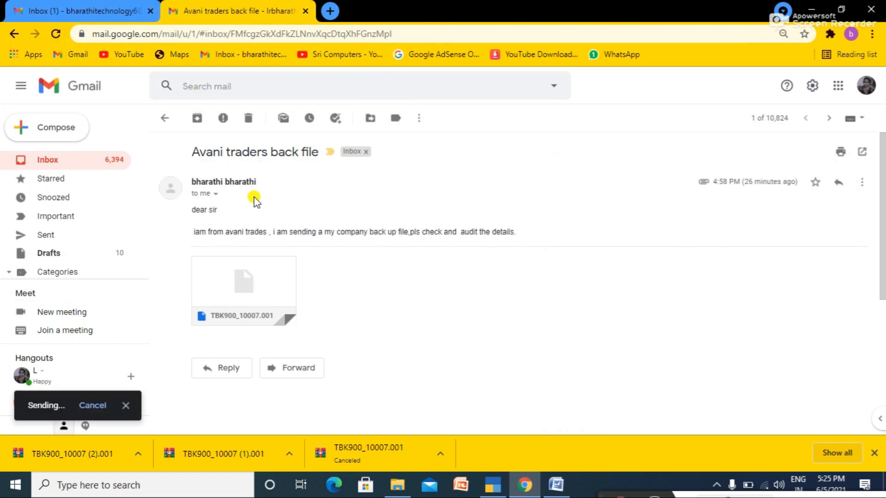
Refresh the recipient account's Gmail inbox and open the "April purchase and sales registers" message
left_click(110, 9)
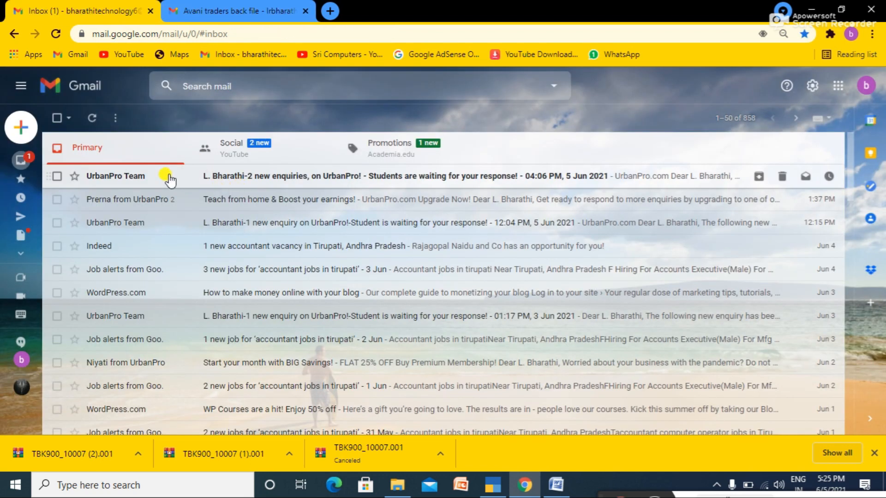
left_click(88, 121)
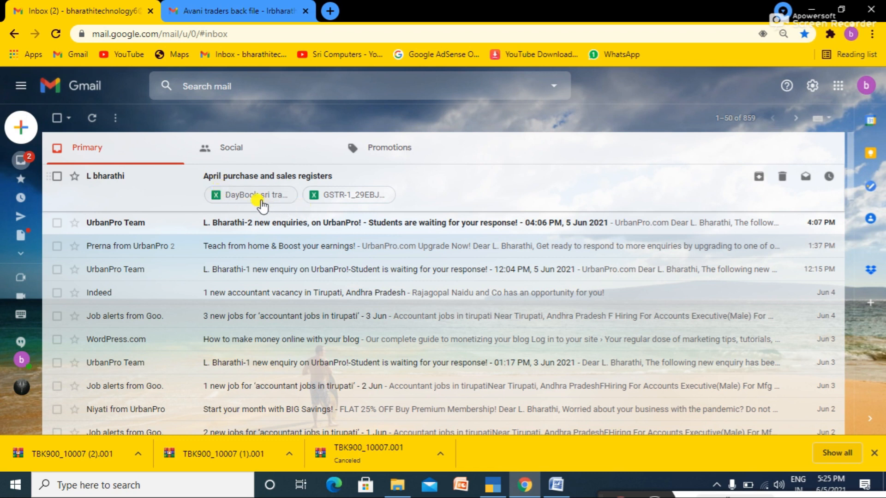
left_click(247, 179)
mouse_move(166, 278)
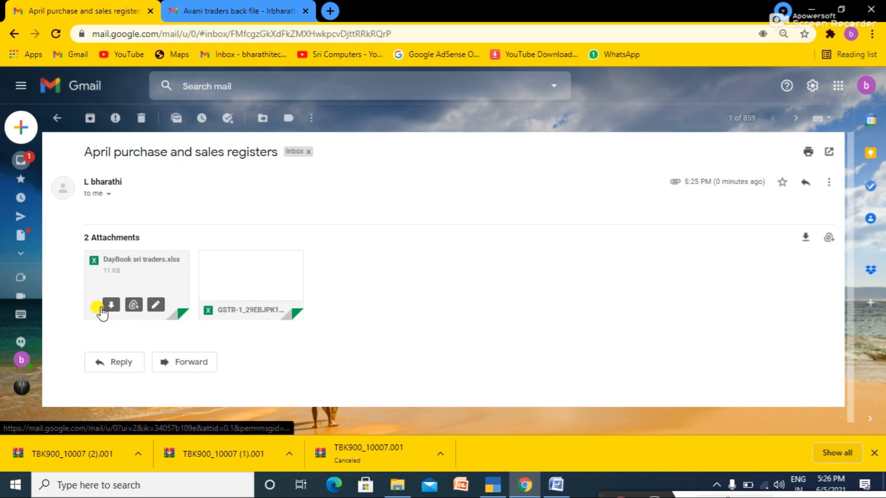
Download the DayBook sri traders.xlsx attachment and open it in Excel
left_click(110, 306)
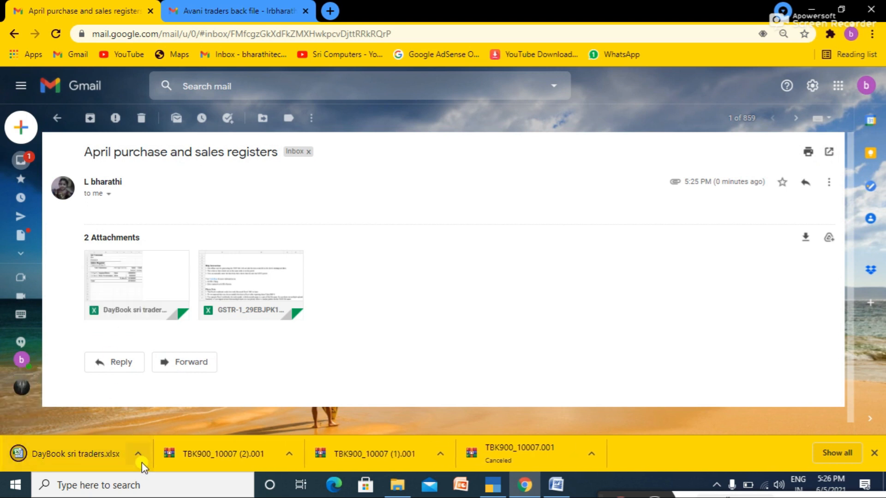
left_click(139, 454)
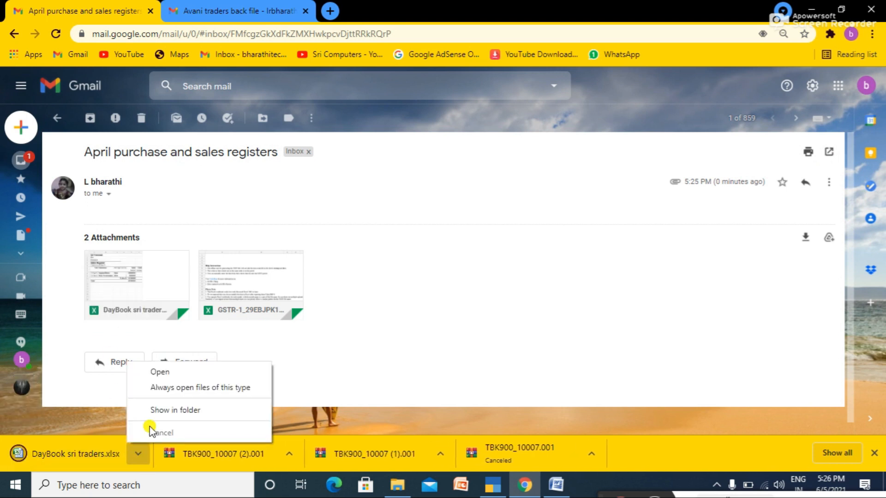
left_click(174, 372)
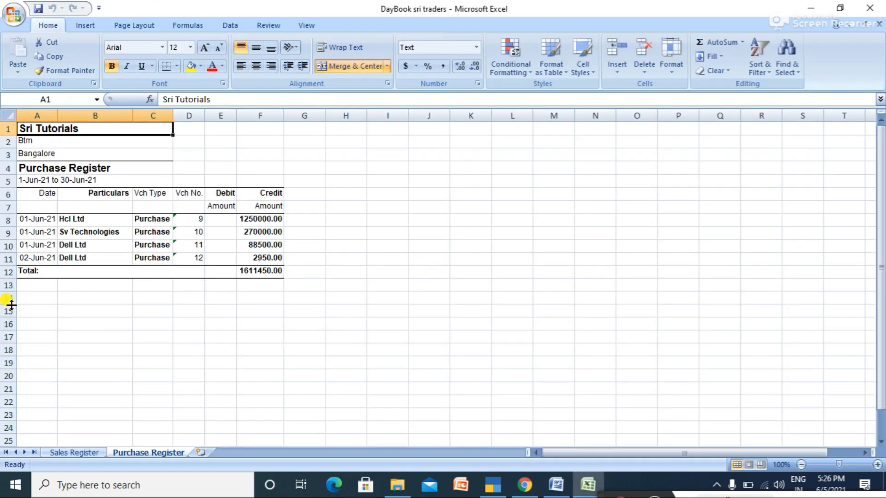
Check the Sales Register and Purchase Register sheets of the downloaded workbook, then close it and return to the inbox
left_click(83, 453)
left_click(122, 453)
left_click(871, 8)
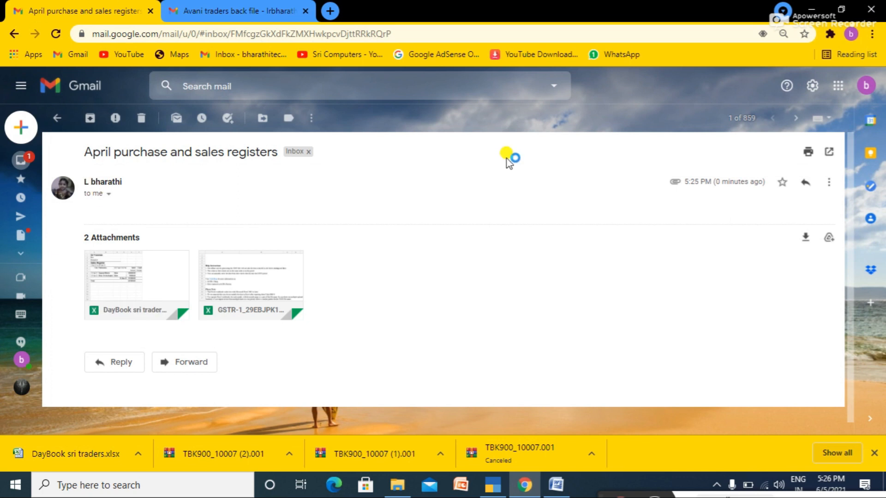
left_click(16, 34)
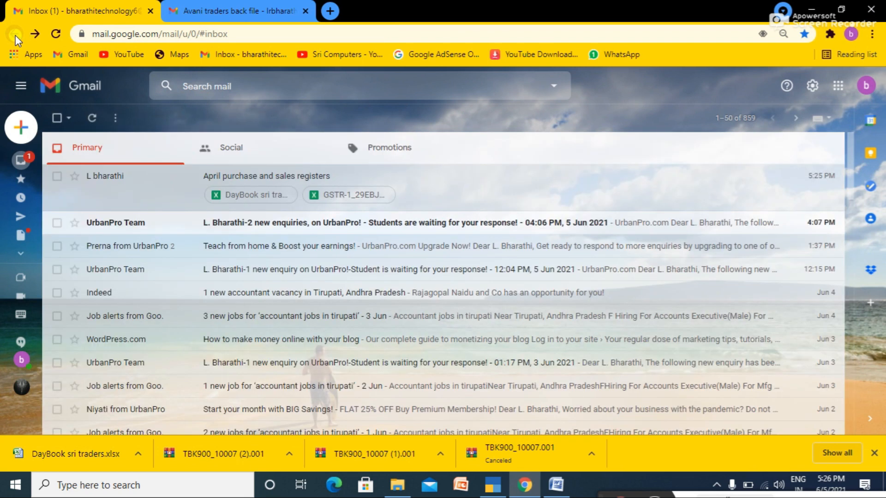